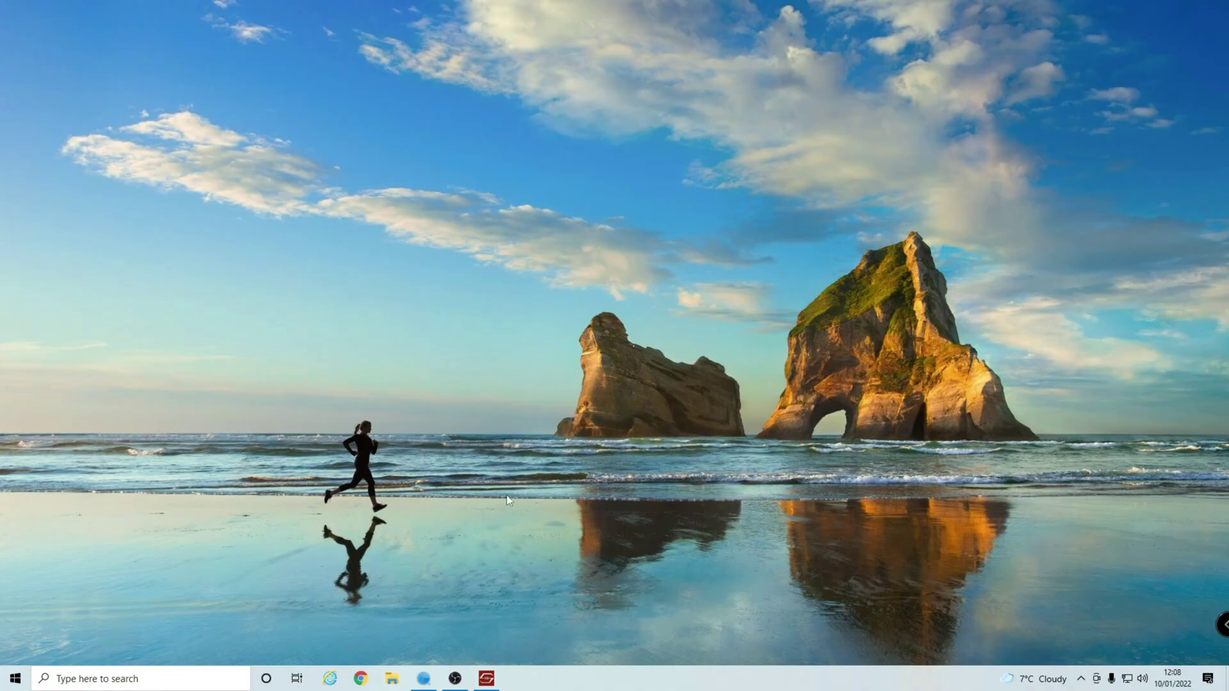
Review the eight online devices in SADP, then switch to the 192.168.0.36 login page.
{"action": "left_click", "coordinate": [422, 669]}
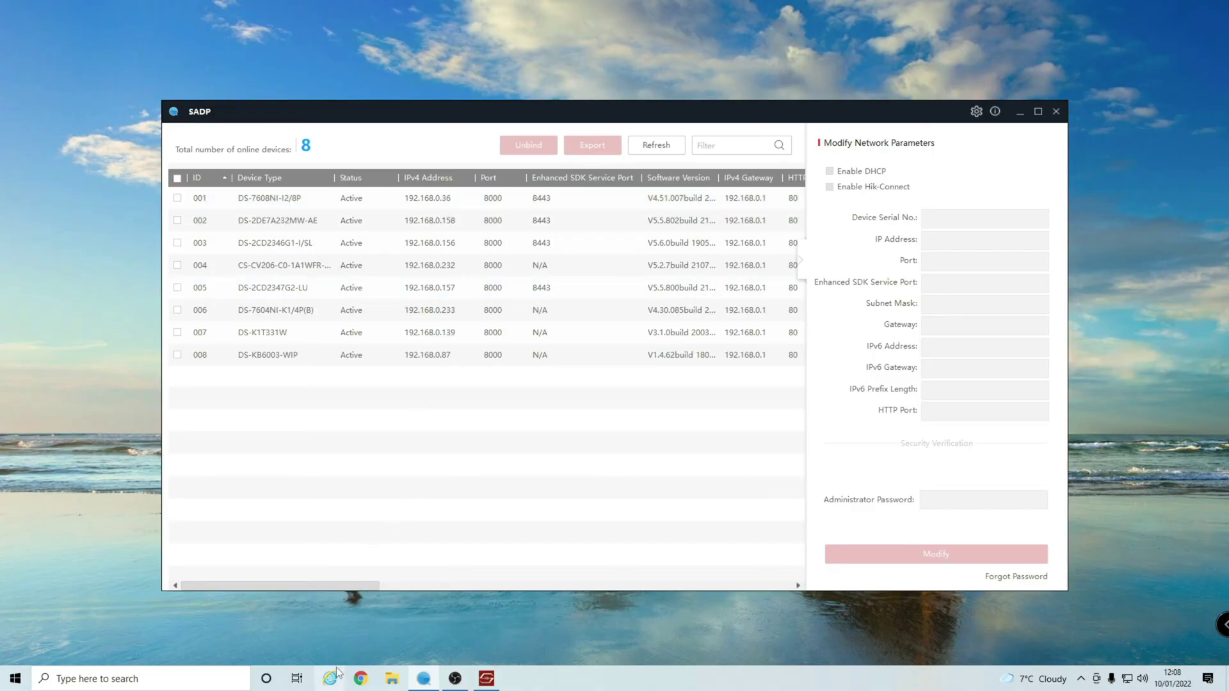
{"action": "left_click", "coordinate": [331, 686]}
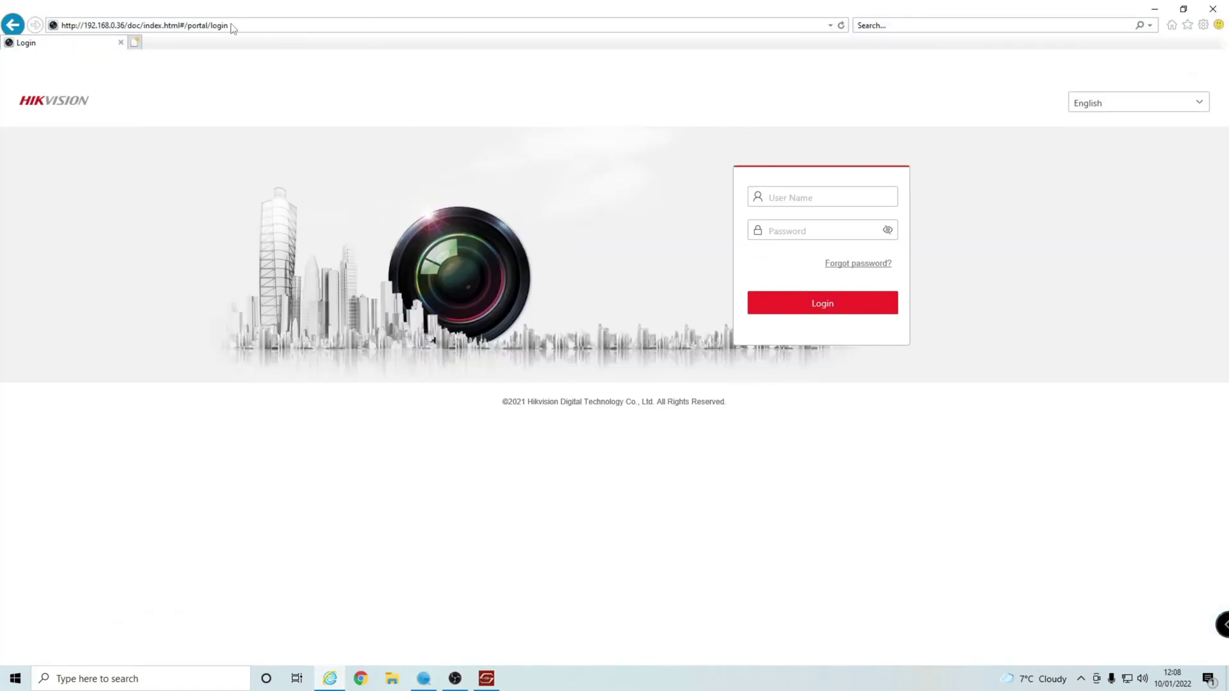
Log in to the NVR as admin with the account password to reach Live View.
{"action": "left_click", "coordinate": [819, 201]}
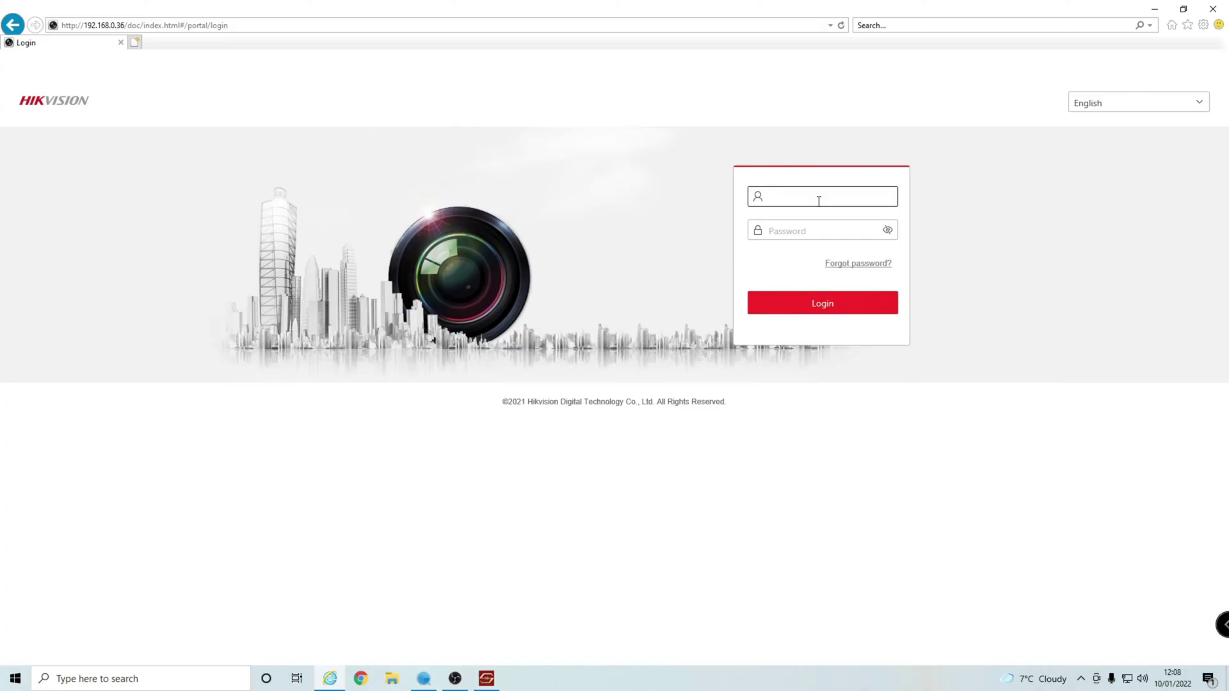
{"action": "type", "text": "admin"}
{"action": "key", "text": "Tab"}
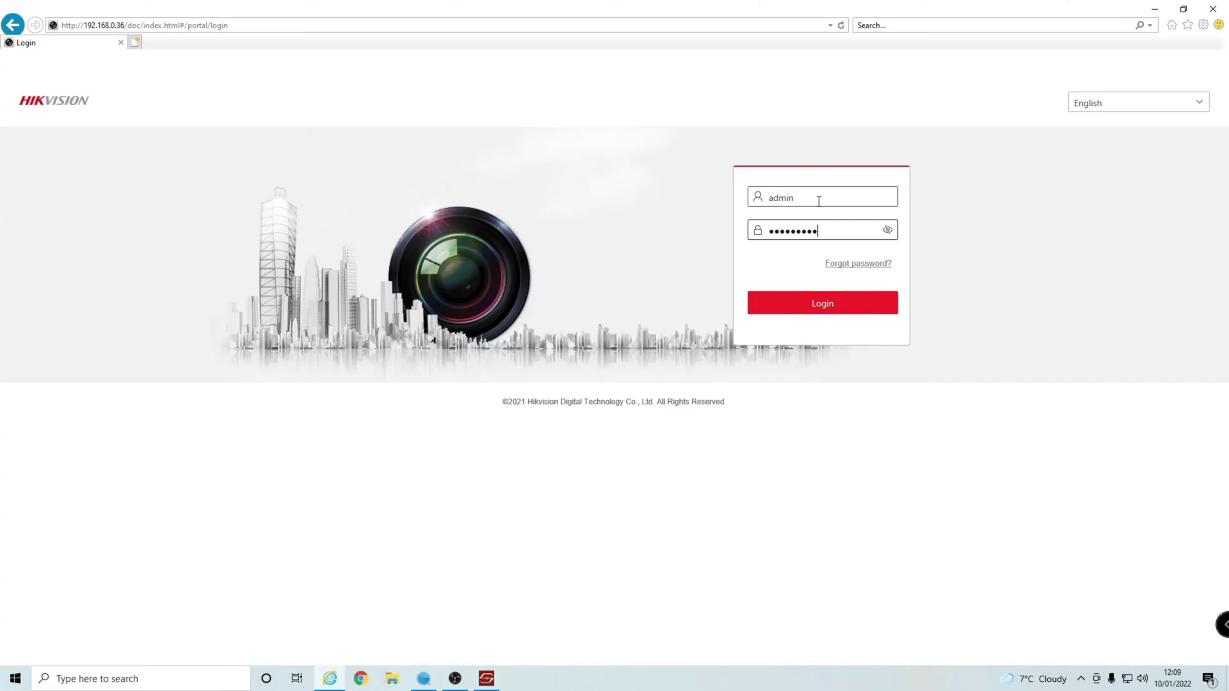
{"action": "key", "text": "Return"}
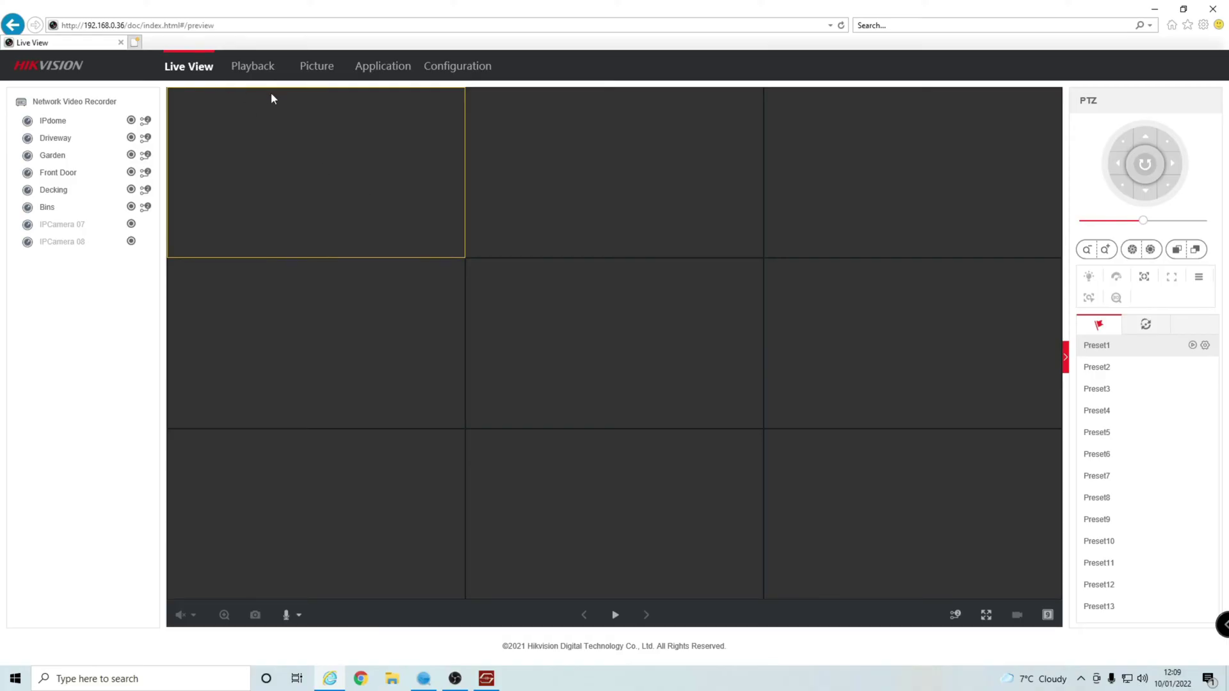
Save the Local live view and recording-file settings under Configuration, then return to Live View.
{"action": "left_click", "coordinate": [465, 66]}
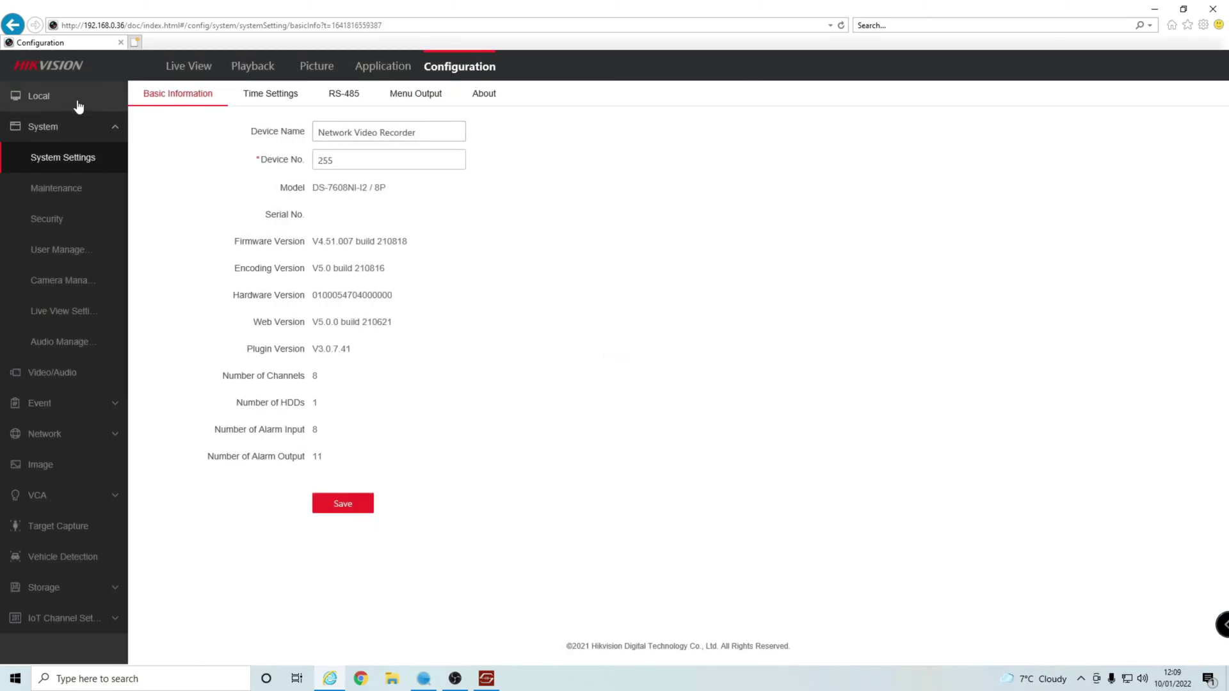
{"action": "left_click", "coordinate": [49, 95]}
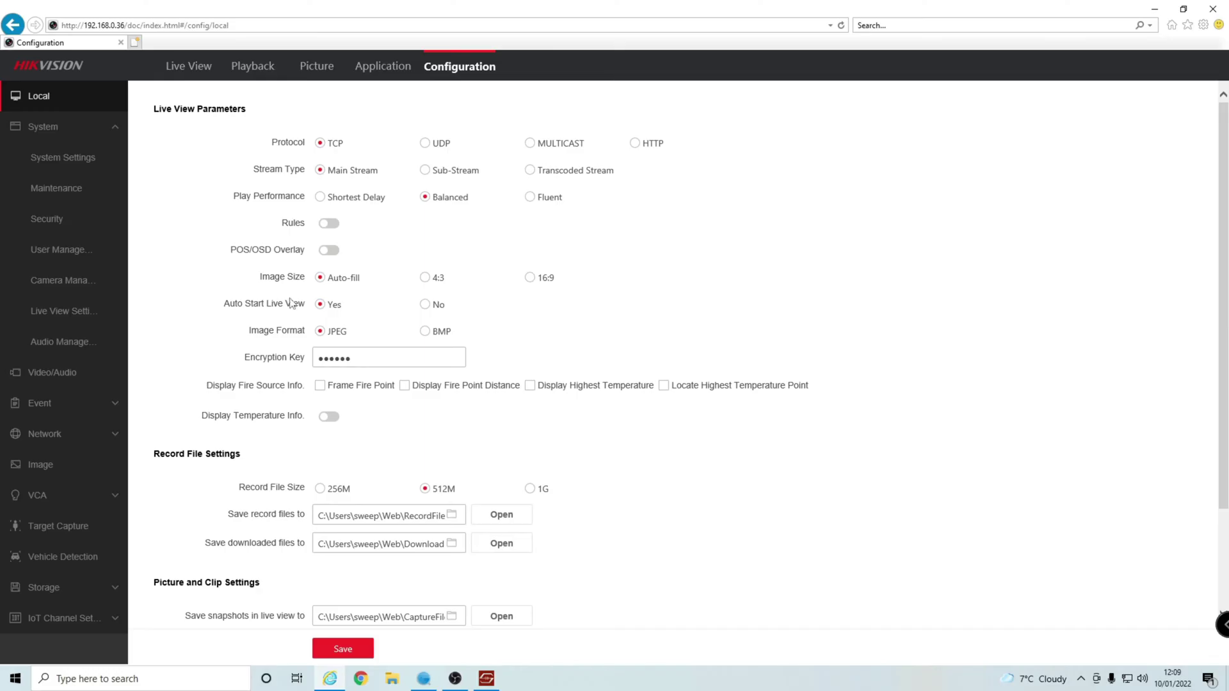
{"action": "scroll", "coordinate": [247, 384], "scroll_direction": "down", "scroll_amount": 2}
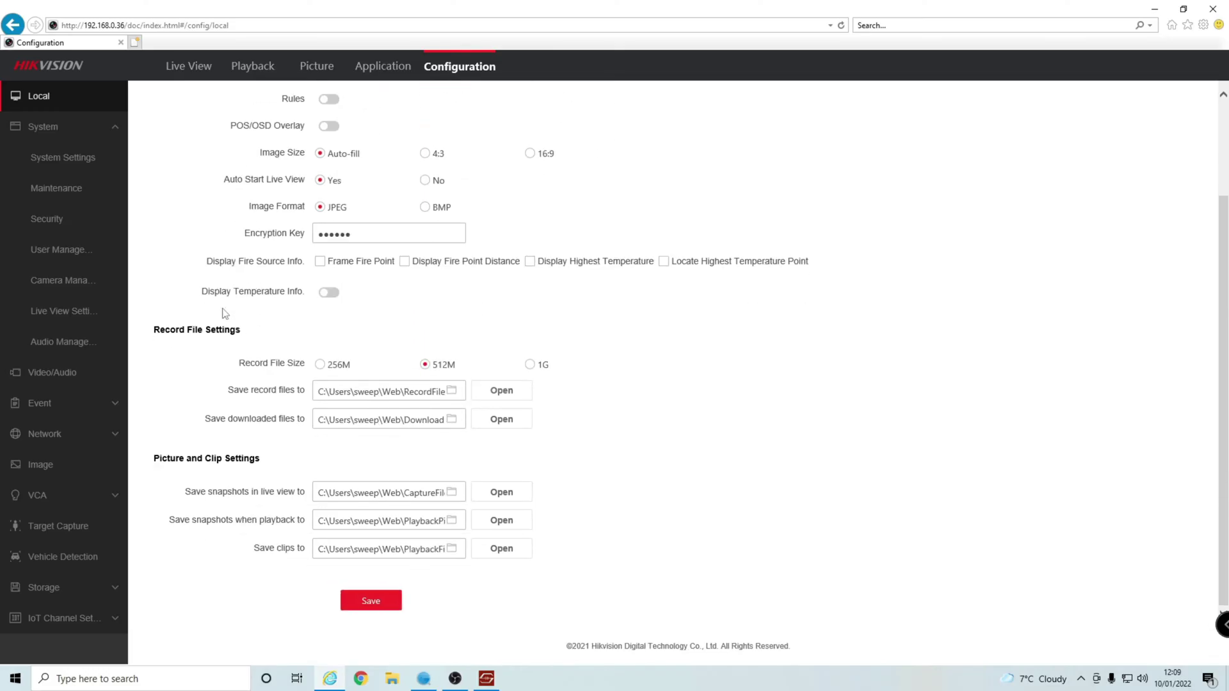
{"action": "left_click", "coordinate": [359, 606]}
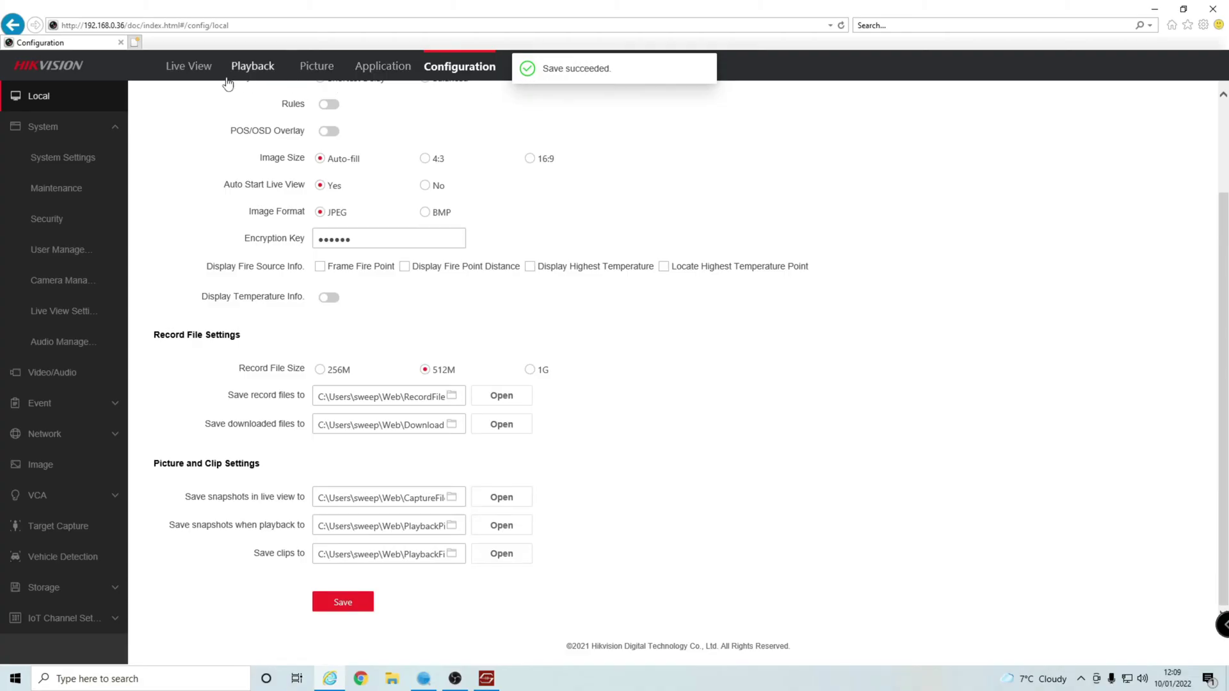
{"action": "left_click", "coordinate": [186, 68]}
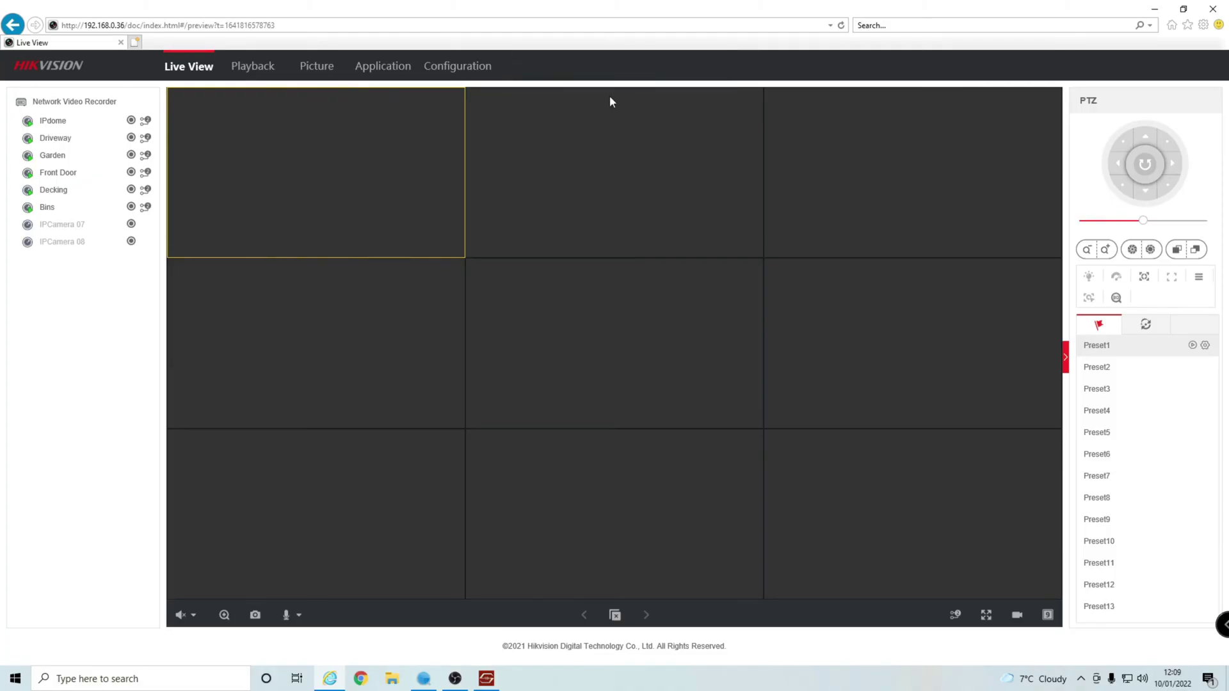
Go back to the Configuration pages after Live View shows an 'Invalid encryption key' error.
{"action": "left_click", "coordinate": [482, 75]}
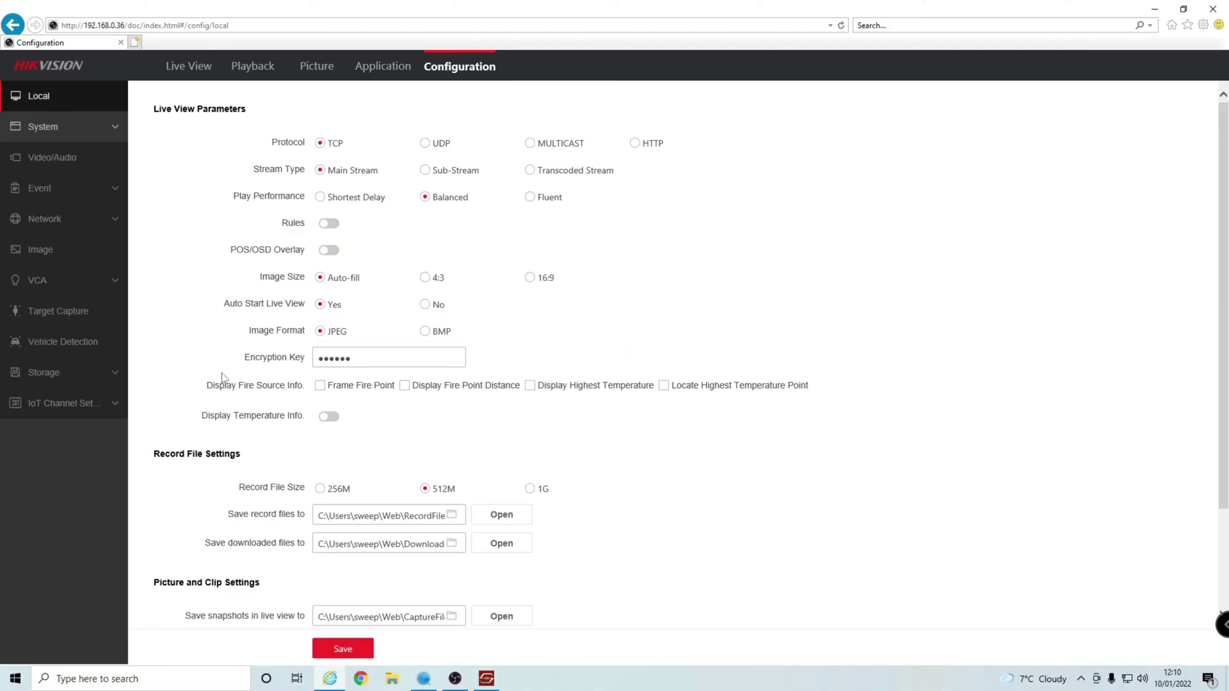
Replace the Local encryption key with a new six-character key and save it.
{"action": "left_click_drag", "start_coordinate": [244, 359], "coordinate": [314, 364]}
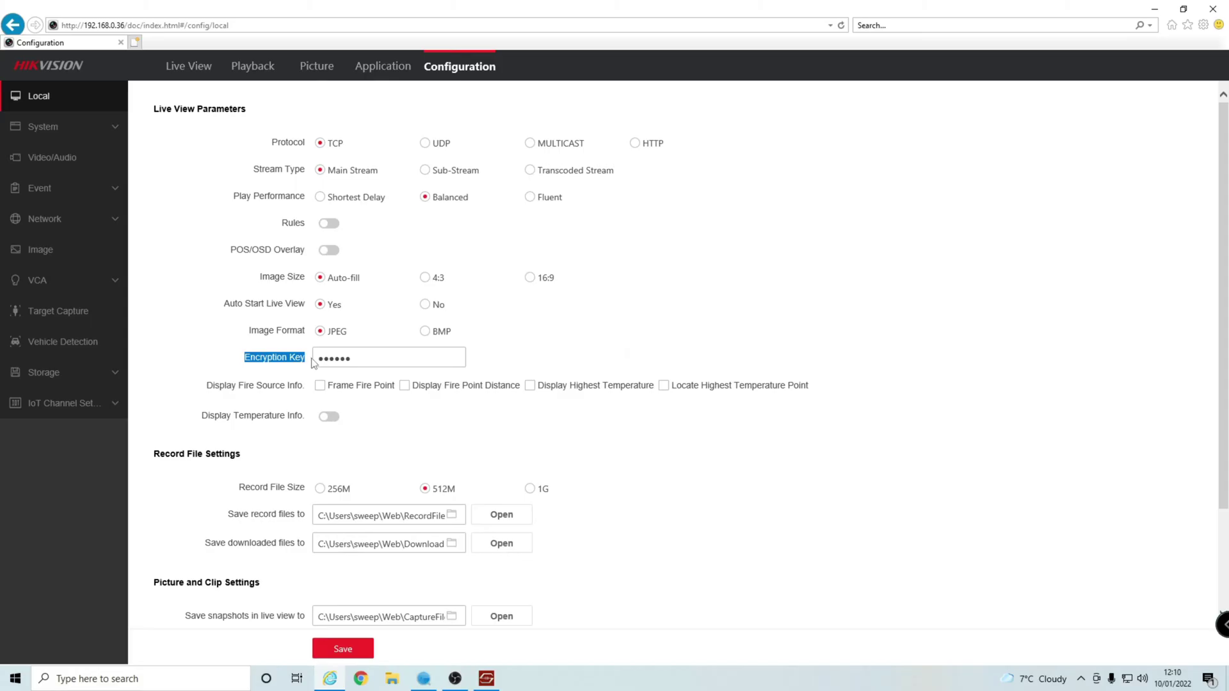
{"action": "left_click", "coordinate": [361, 361]}
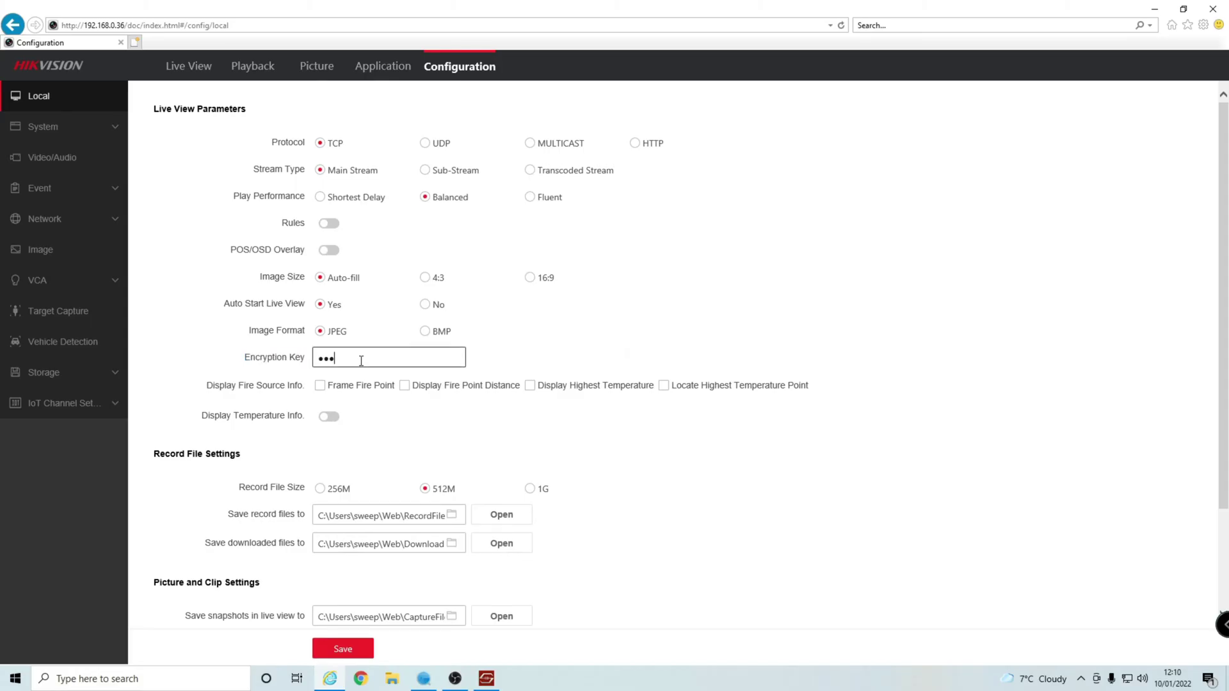
{"action": "type", "text": "ABCDEF"}
{"action": "scroll", "coordinate": [351, 499], "scroll_direction": "down", "scroll_amount": 2}
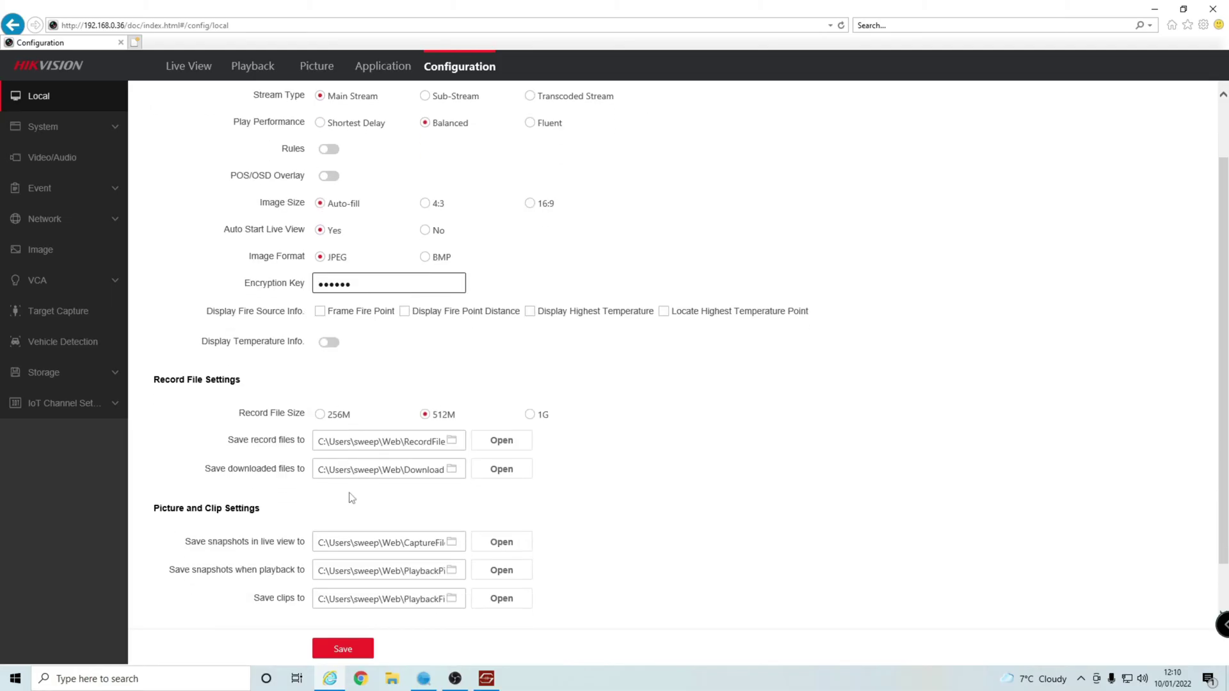
{"action": "left_click", "coordinate": [358, 651]}
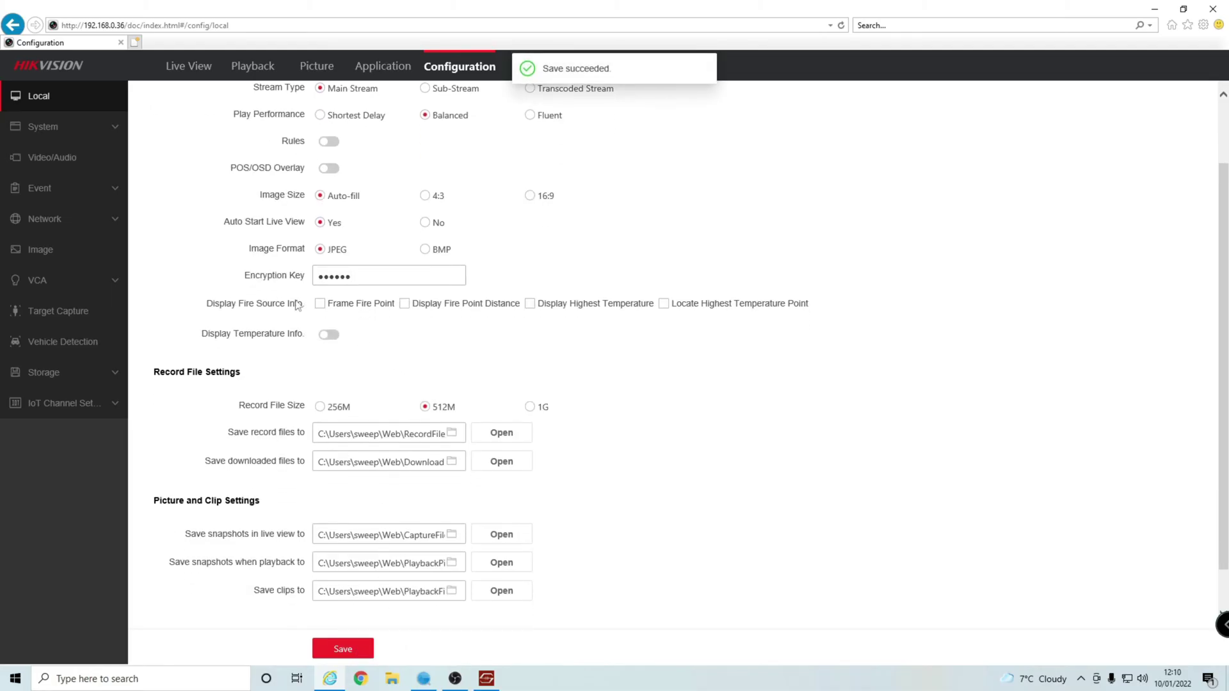
{"action": "left_click", "coordinate": [360, 280]}
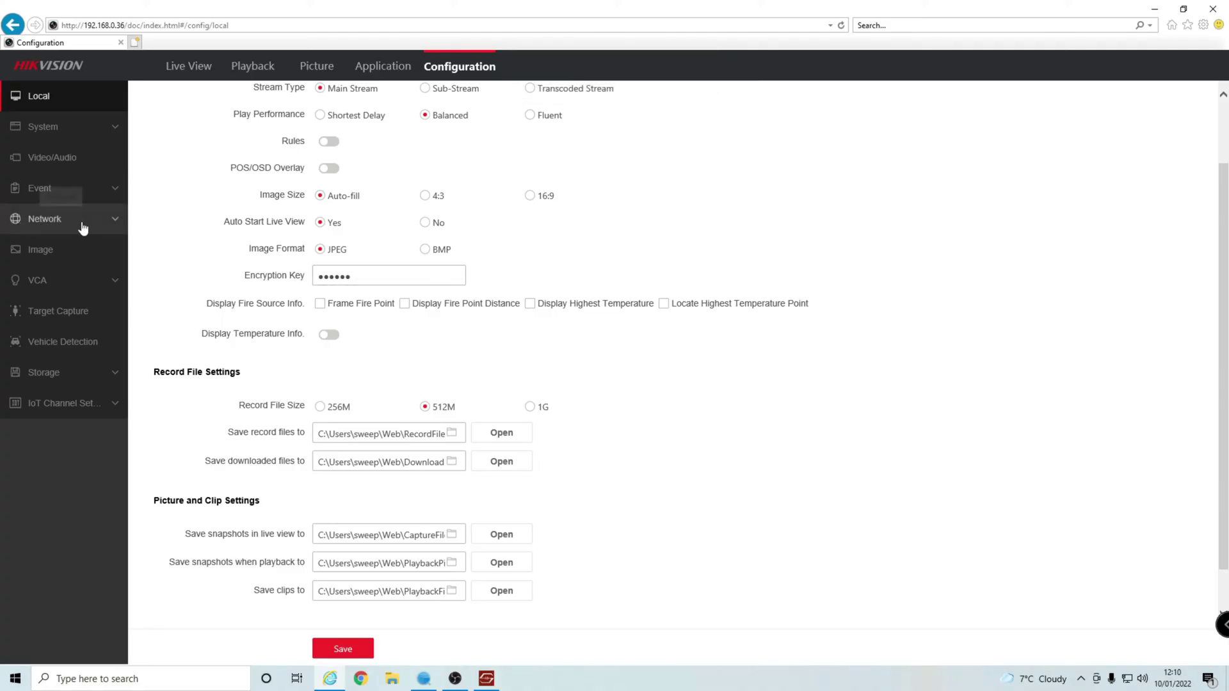
{"action": "left_click", "coordinate": [103, 225]}
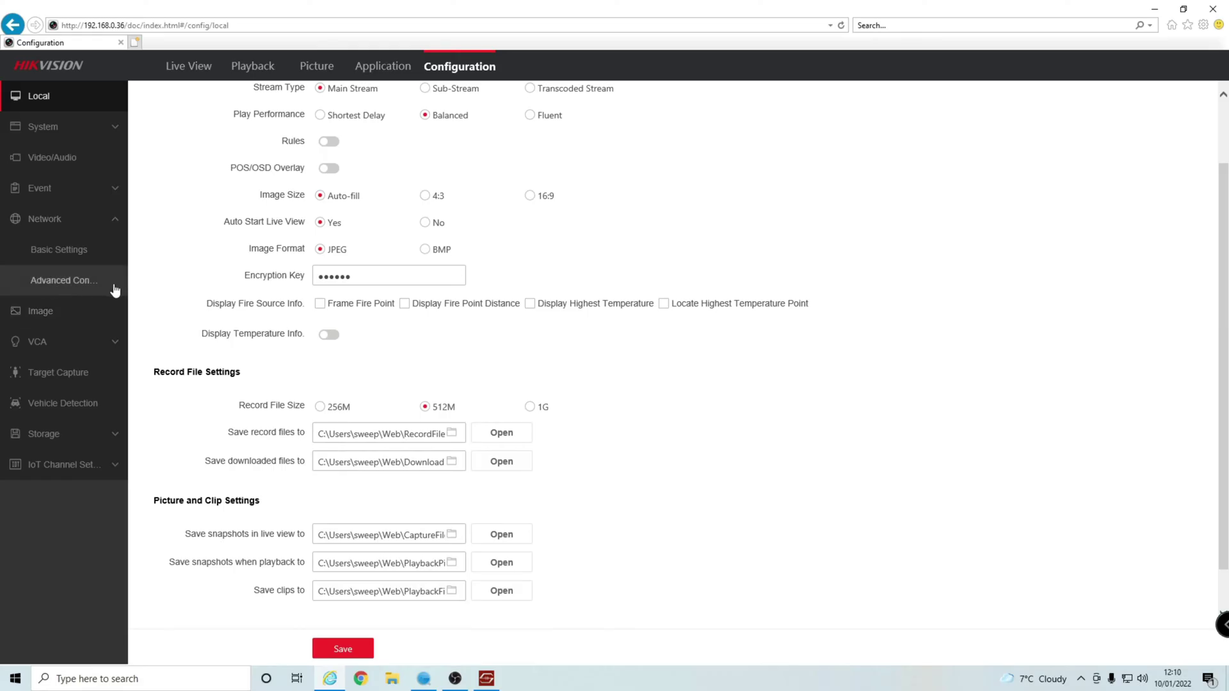
{"action": "left_click", "coordinate": [69, 280]}
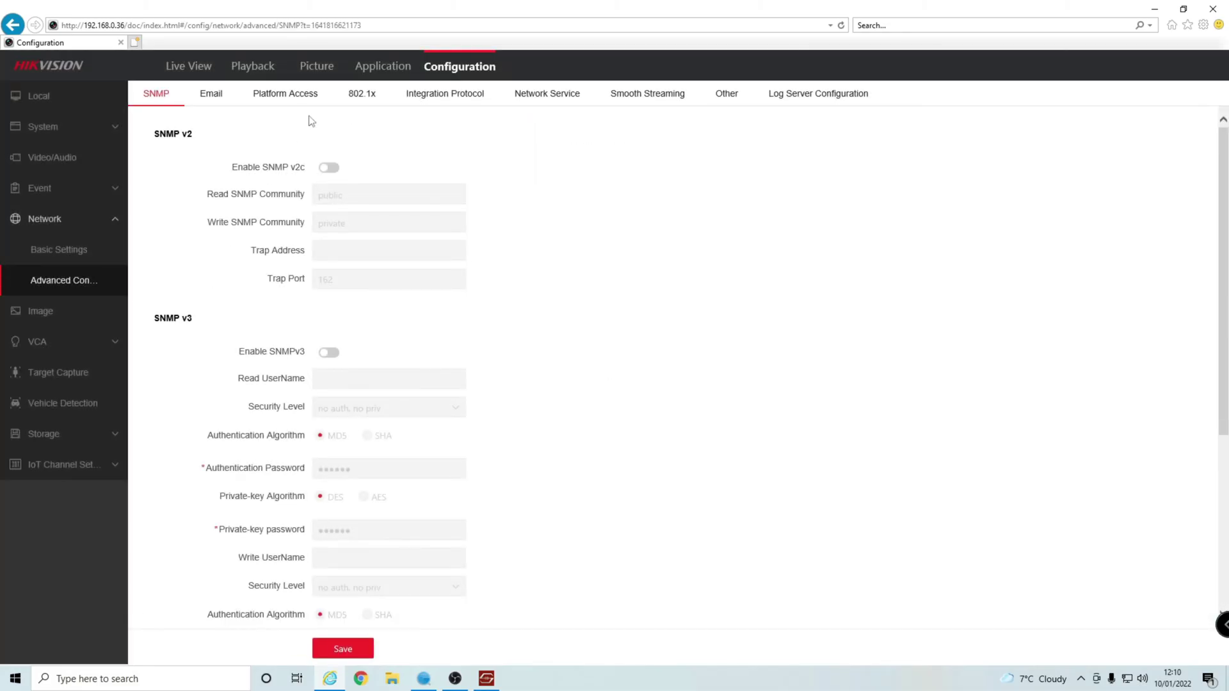
{"action": "left_click", "coordinate": [285, 100]}
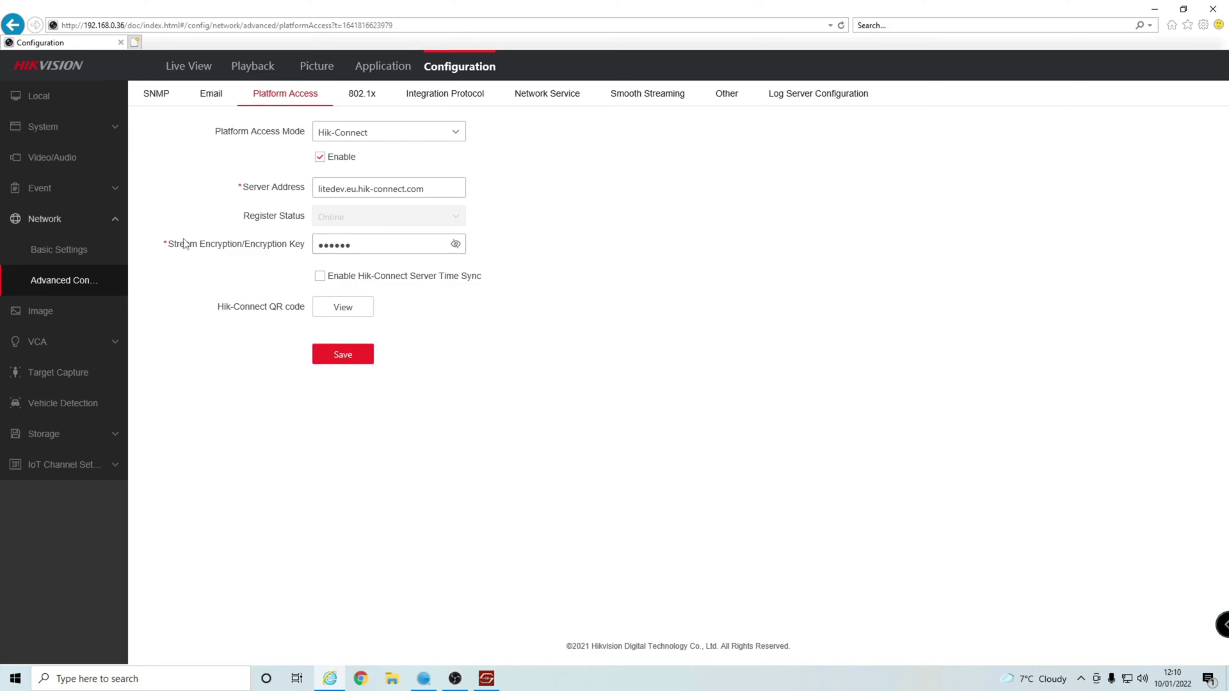
{"action": "left_click_drag", "start_coordinate": [168, 244], "coordinate": [305, 247]}
{"action": "left_click", "coordinate": [282, 251]}
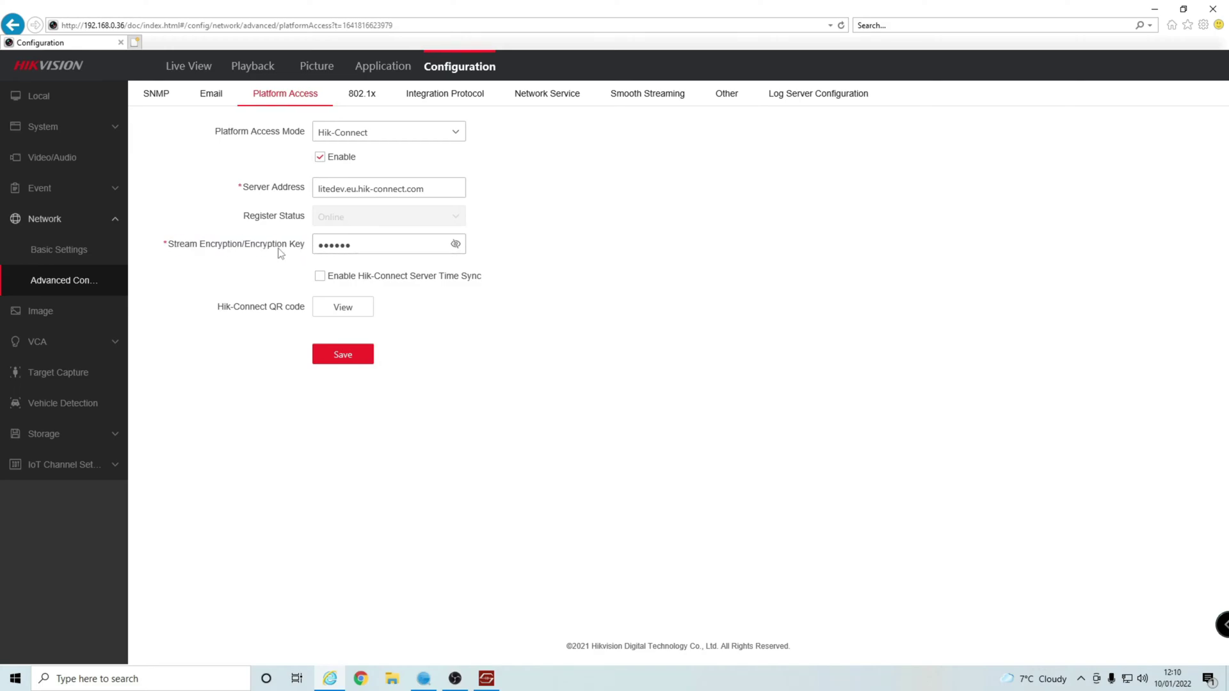
{"action": "left_click", "coordinate": [455, 244]}
{"action": "left_click", "coordinate": [394, 248]}
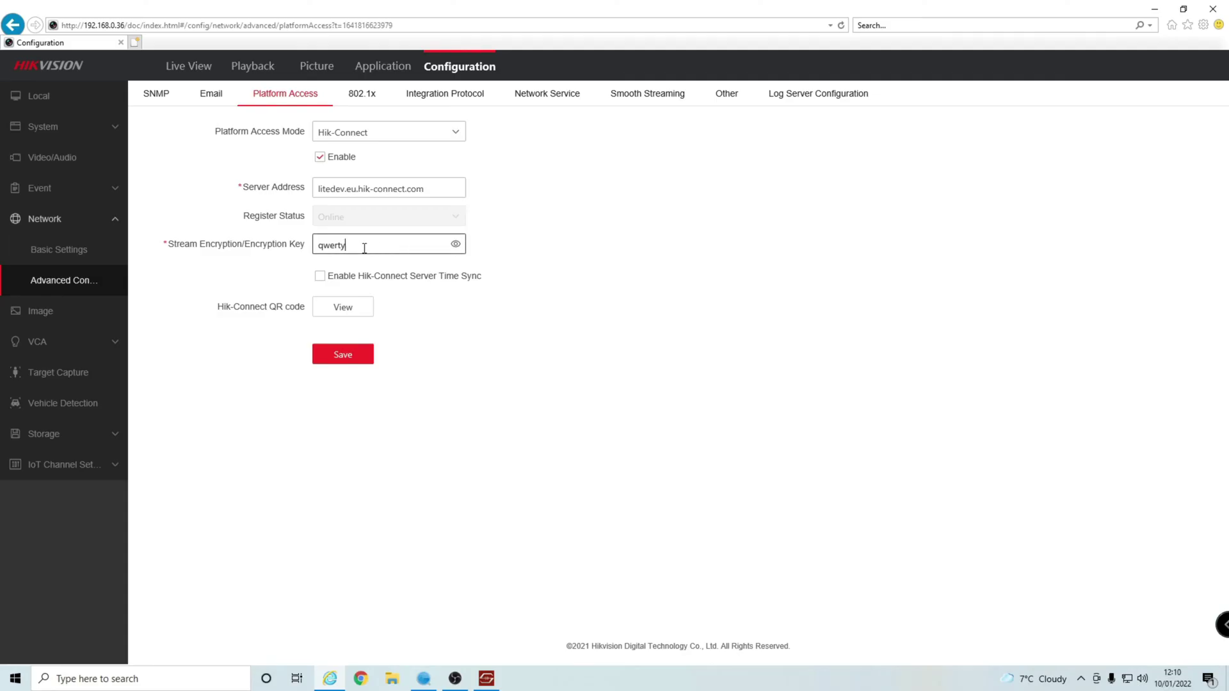
{"action": "left_click_drag", "start_coordinate": [364, 248], "coordinate": [314, 253]}
{"action": "double_click", "coordinate": [354, 248]}
{"action": "left_click", "coordinate": [377, 244]}
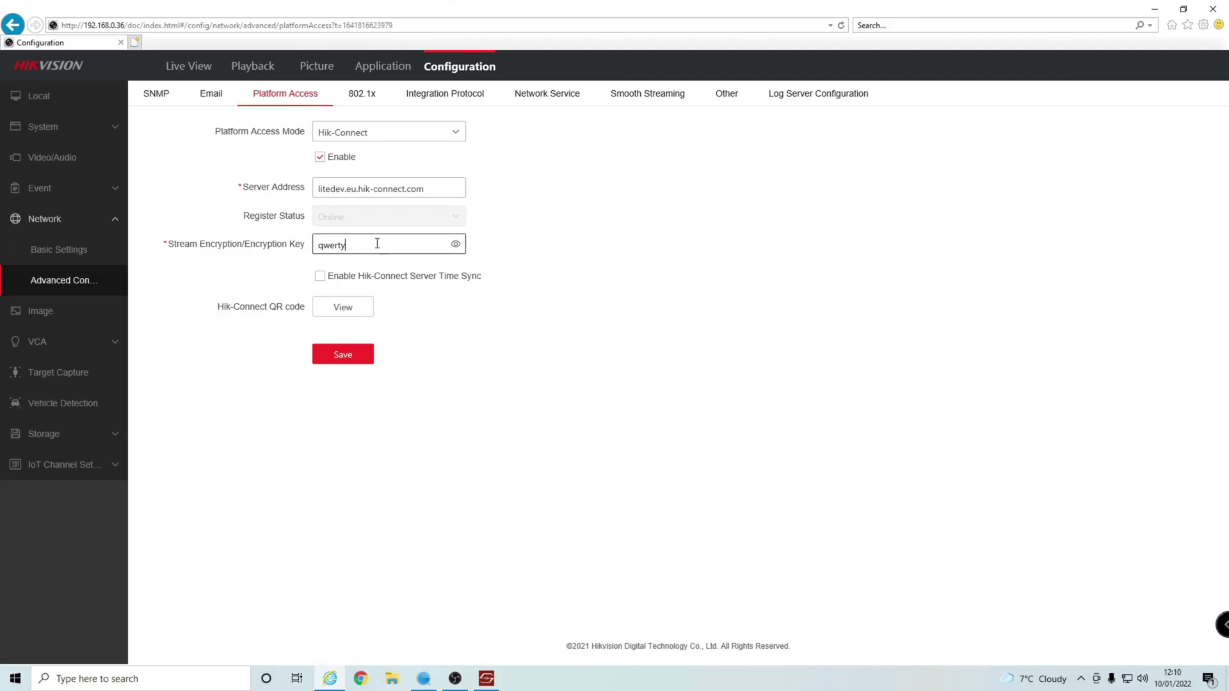
{"action": "left_click", "coordinate": [455, 244]}
{"action": "left_click", "coordinate": [80, 97]}
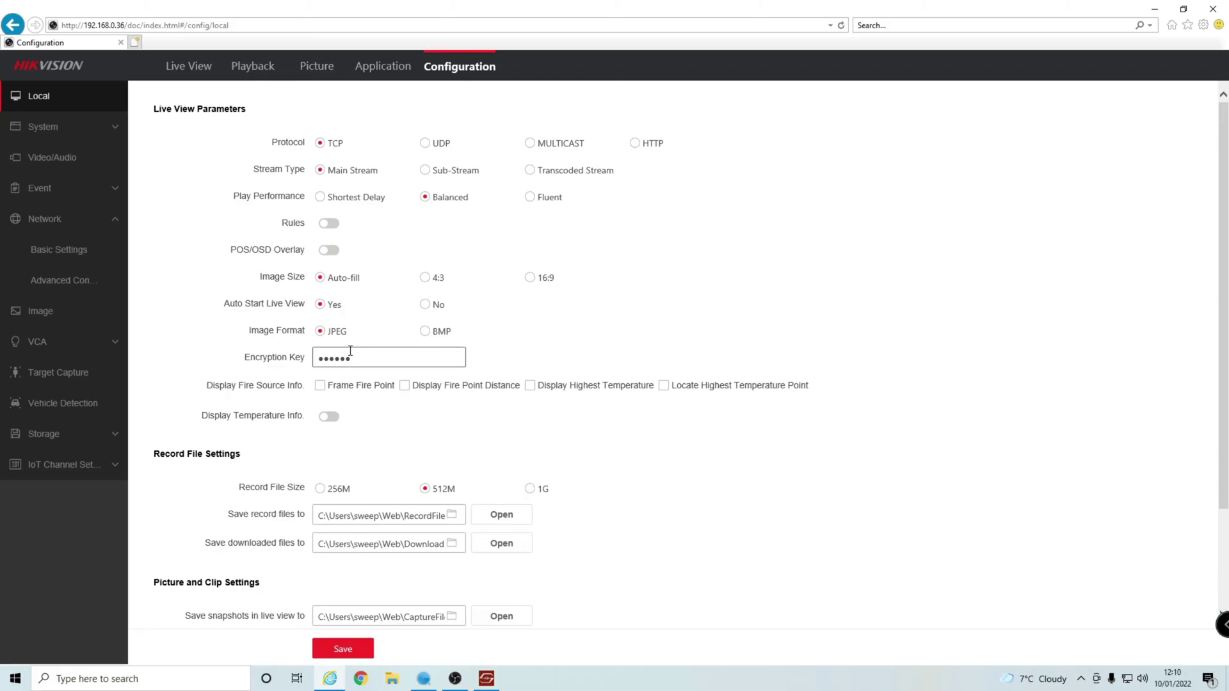
{"action": "scroll", "coordinate": [301, 368], "scroll_direction": "down", "scroll_amount": 2}
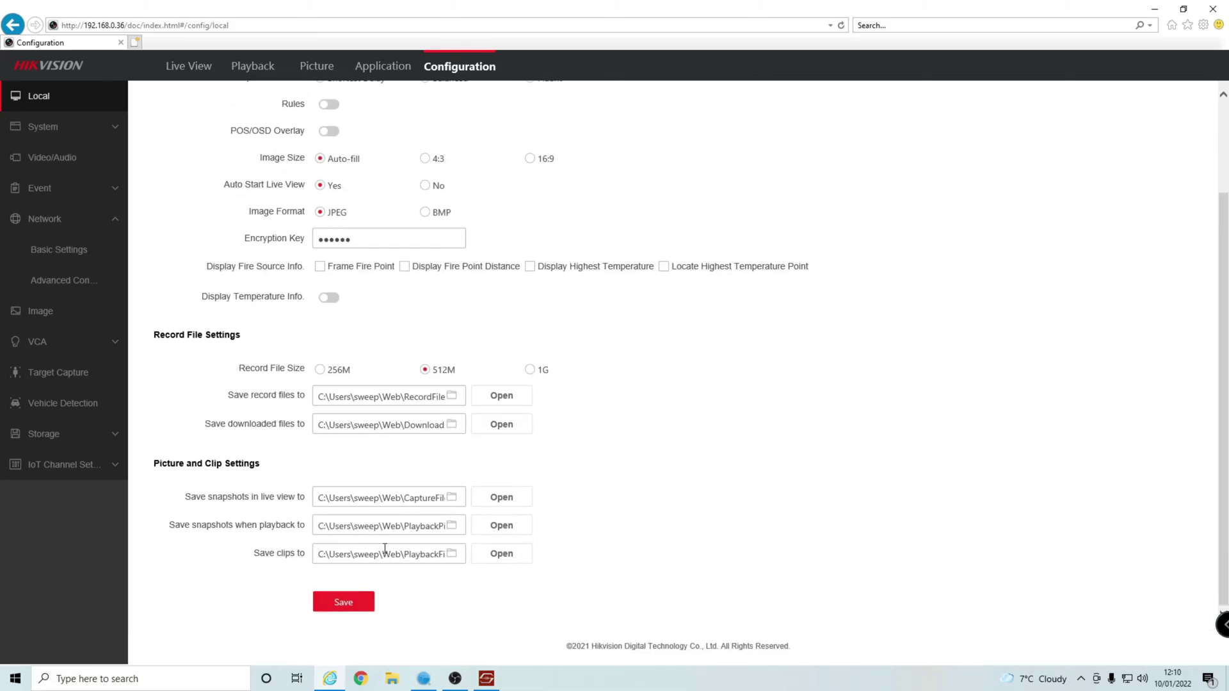
{"action": "left_click", "coordinate": [184, 78]}
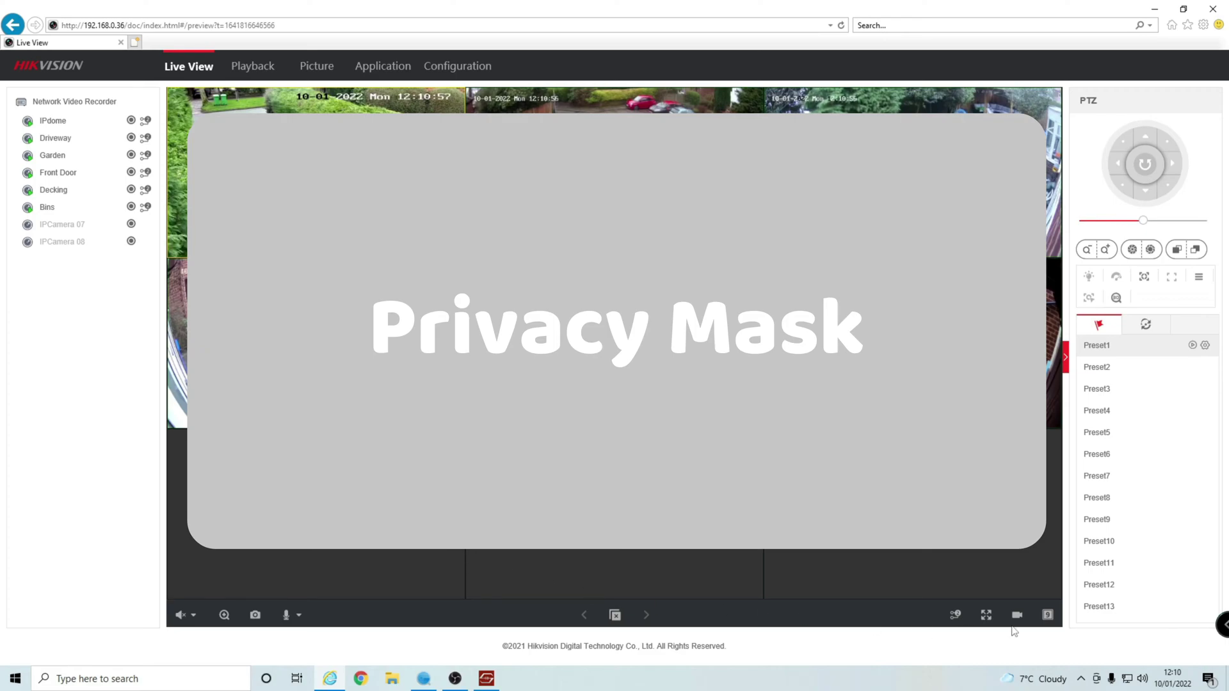
Switch the Live View window division to a four-camera grid.
{"action": "left_click", "coordinate": [1047, 615]}
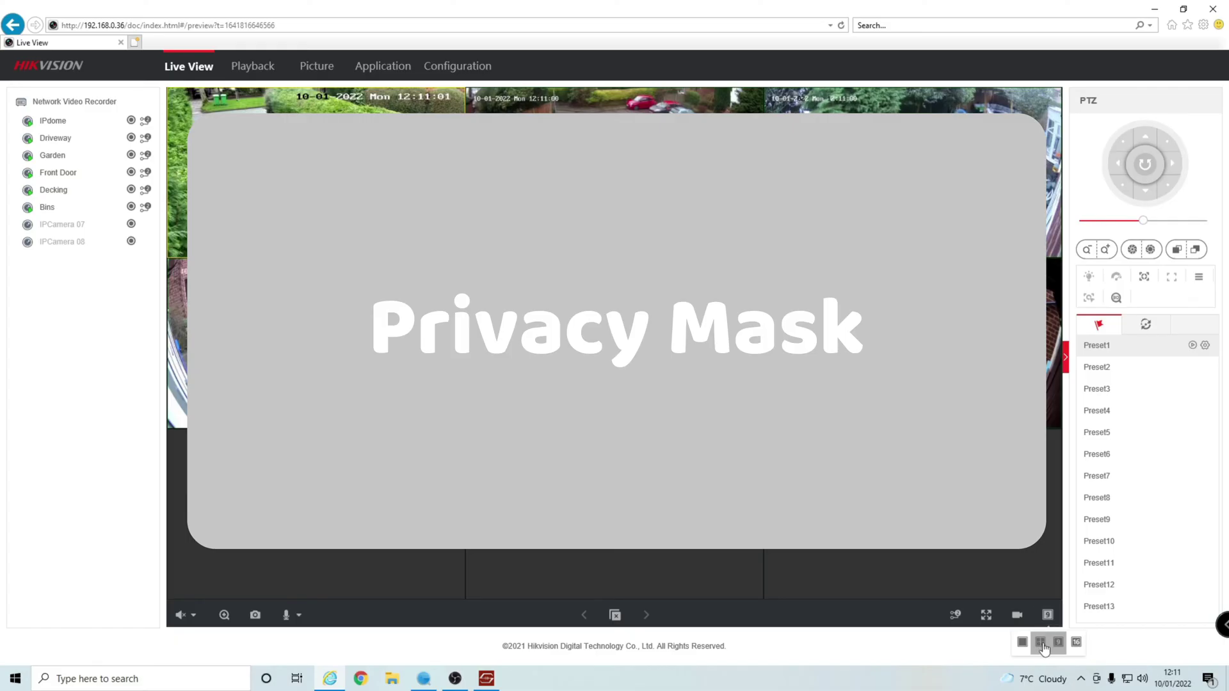
{"action": "left_click", "coordinate": [1042, 644]}
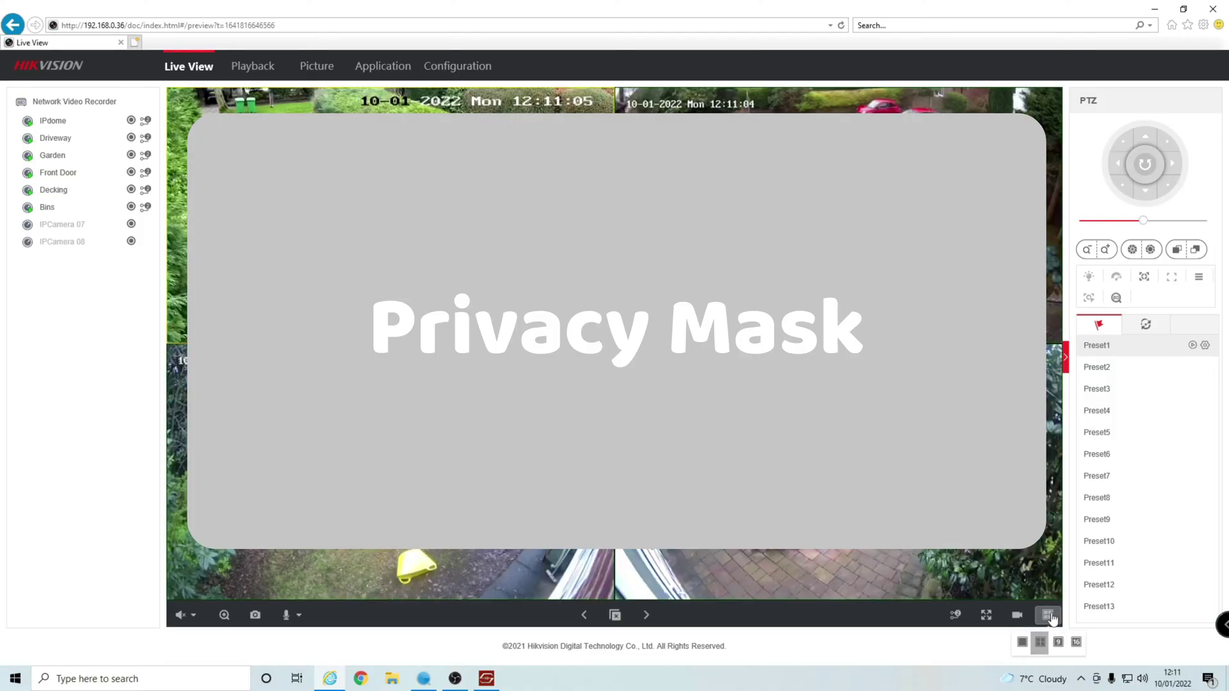
Switch Live View to a single full-size window, then bring up the IPdome camera's stream options.
{"action": "left_click", "coordinate": [1023, 644]}
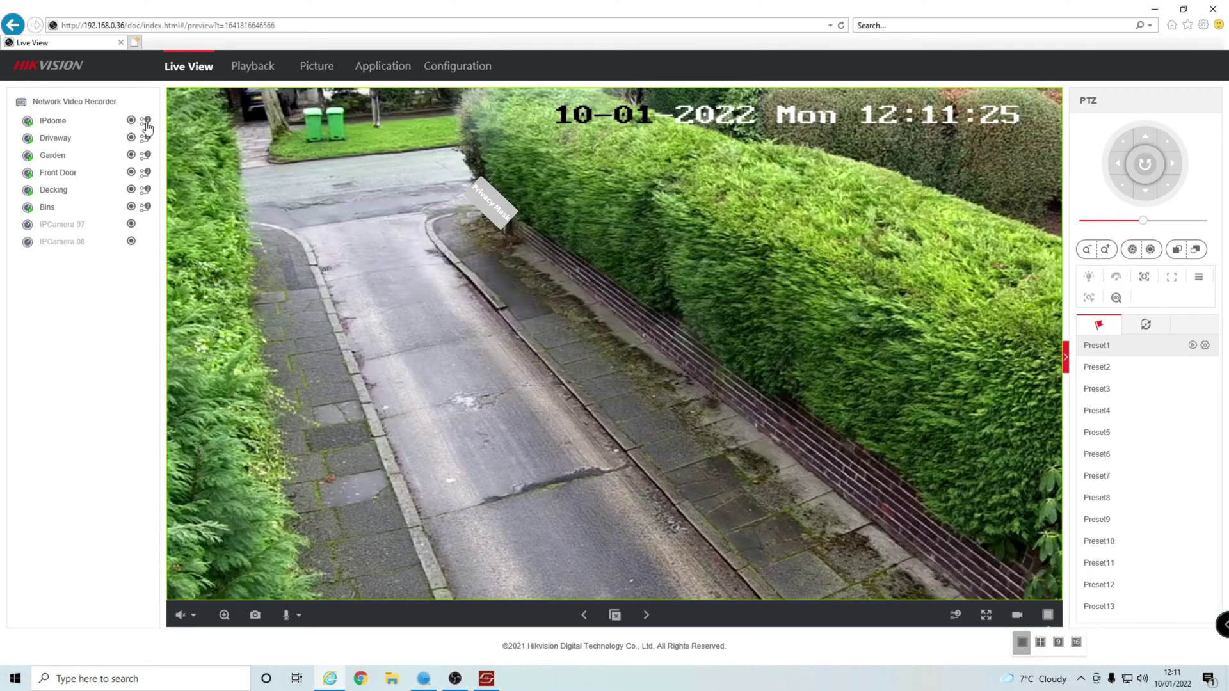
{"action": "left_click", "coordinate": [143, 122]}
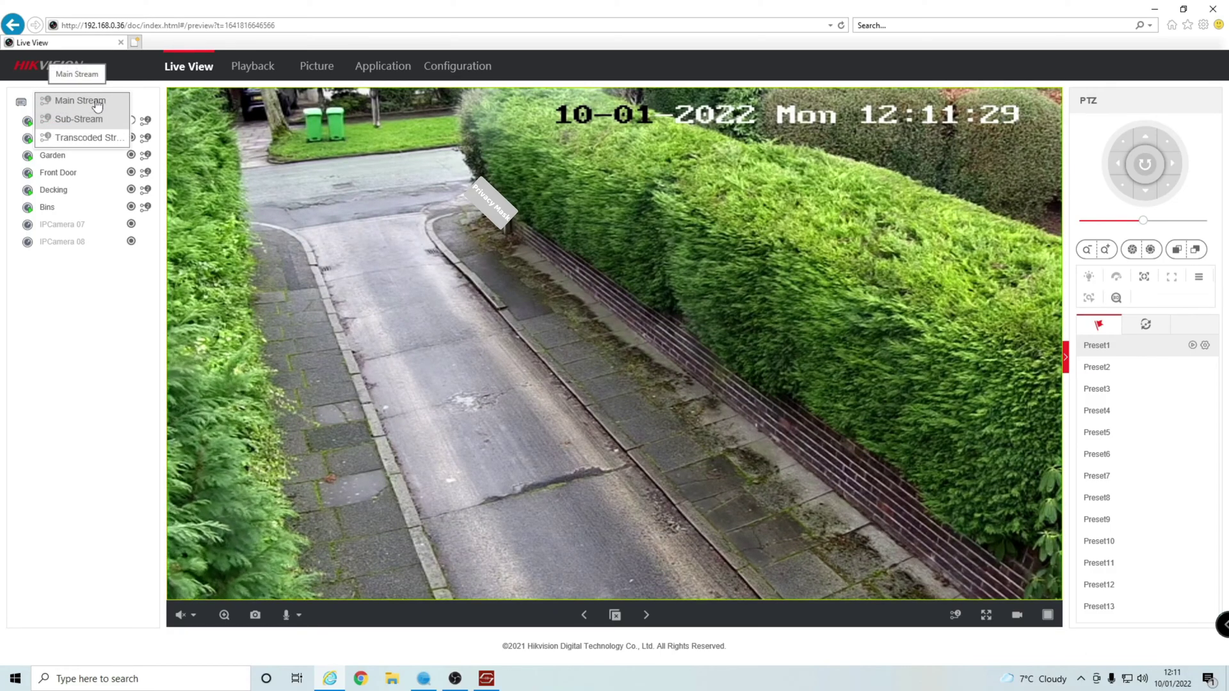
{"action": "left_click", "coordinate": [100, 103]}
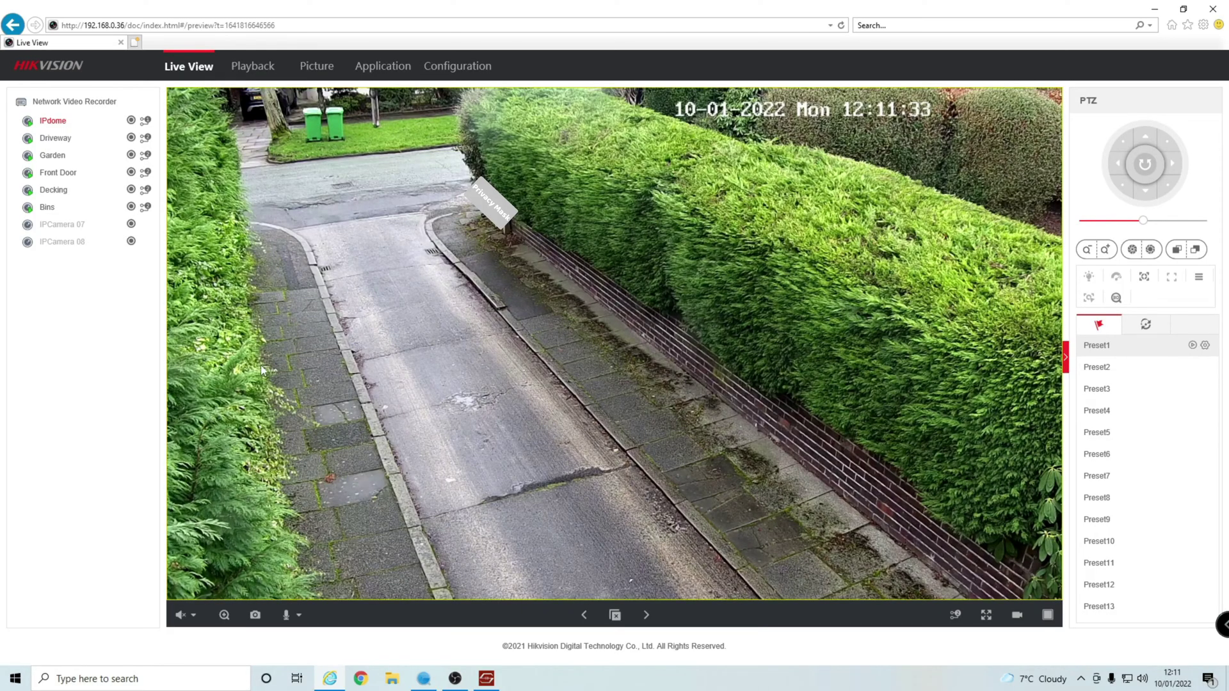
{"action": "left_click", "coordinate": [648, 620]}
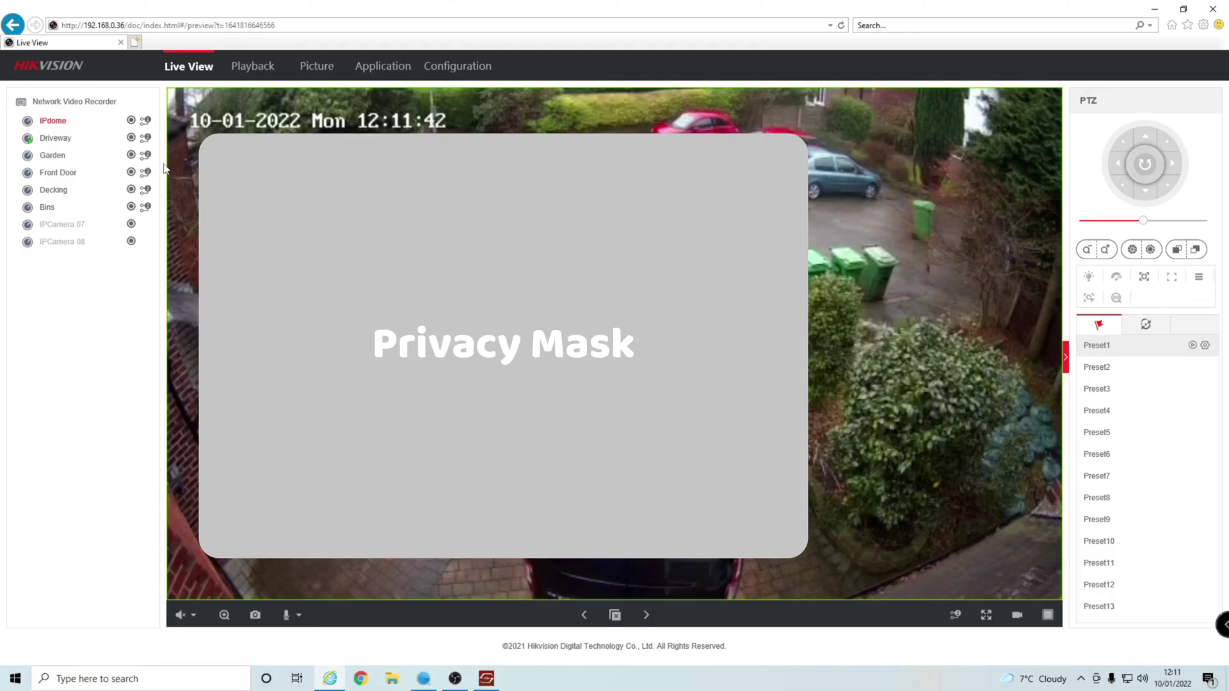
{"action": "left_click", "coordinate": [146, 138]}
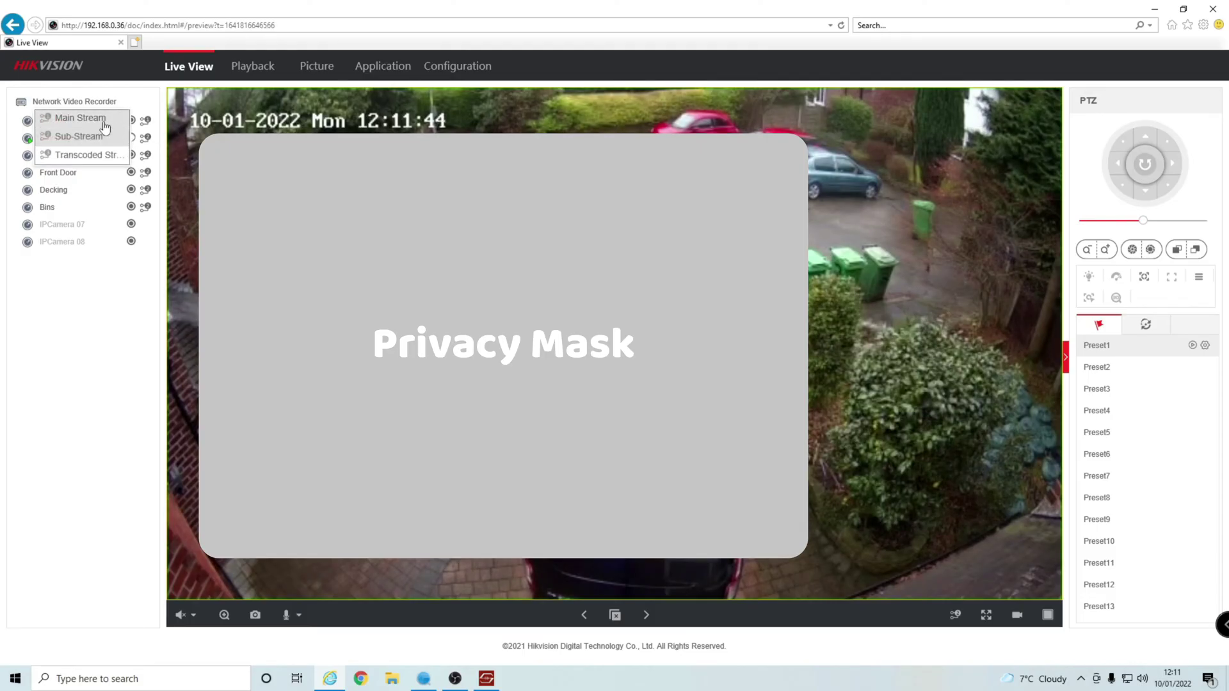
{"action": "left_click", "coordinate": [105, 126]}
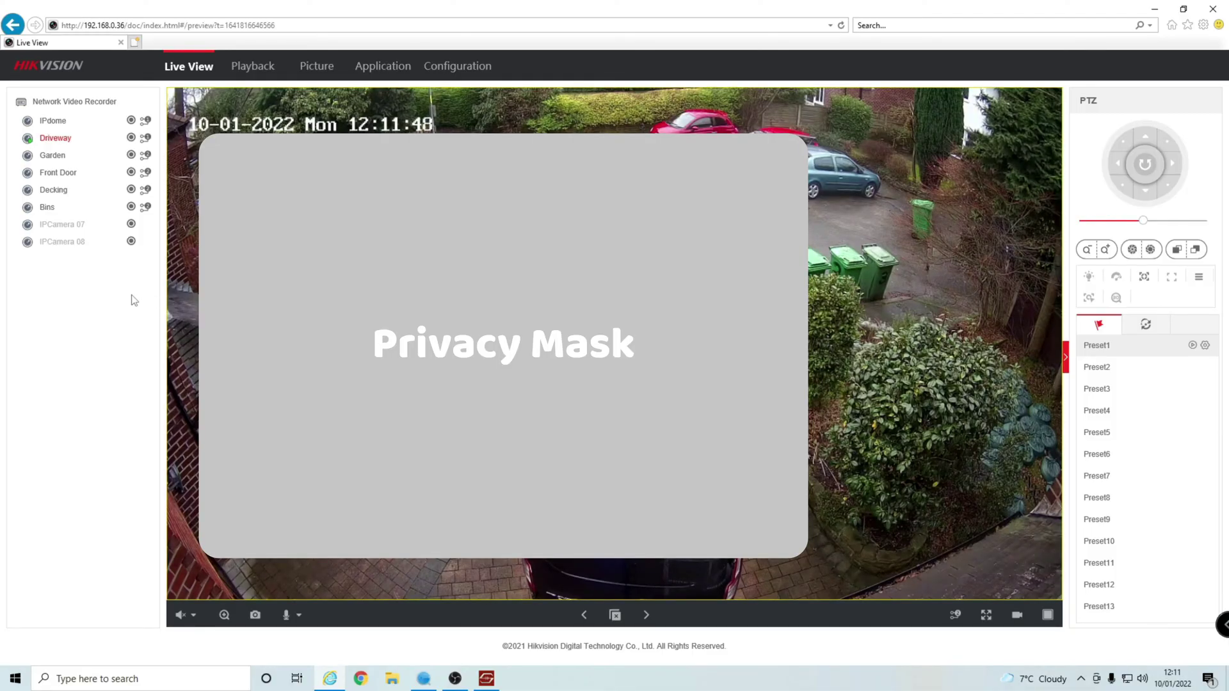
{"action": "left_click", "coordinate": [222, 614]}
{"action": "scroll", "coordinate": [506, 588], "scroll_direction": "down", "scroll_amount": 3}
{"action": "scroll", "coordinate": [521, 566], "scroll_direction": "up", "scroll_amount": 1}
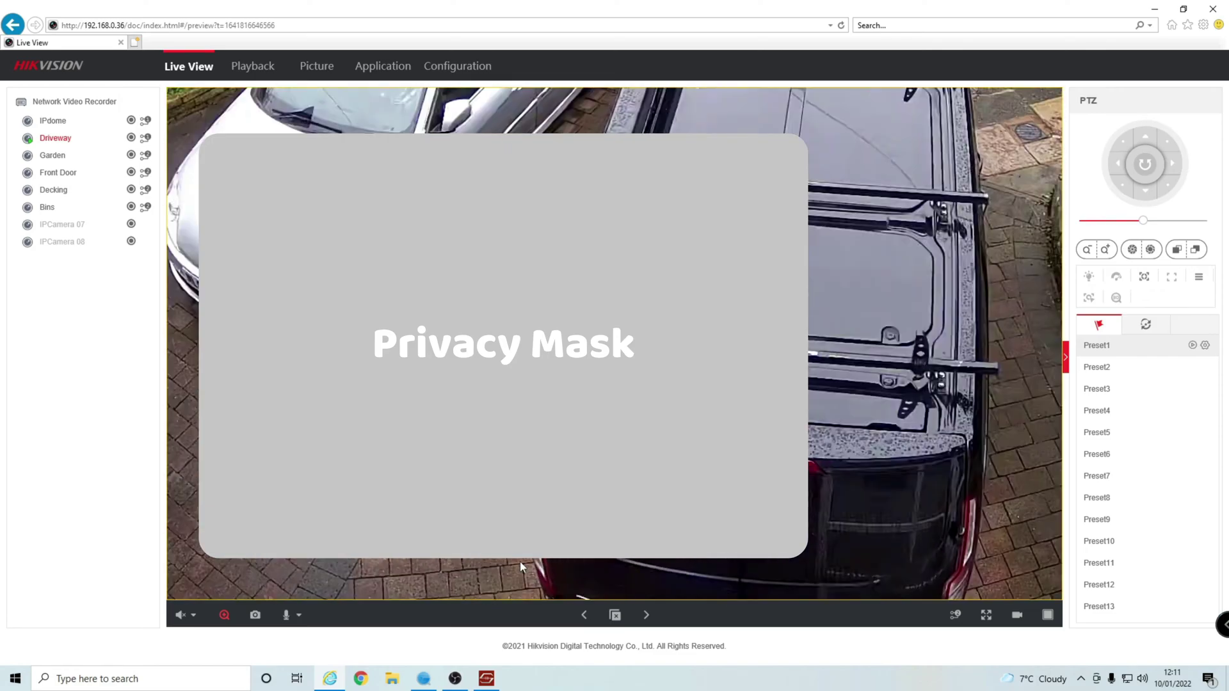
{"action": "scroll", "coordinate": [520, 566], "scroll_direction": "up", "scroll_amount": 2}
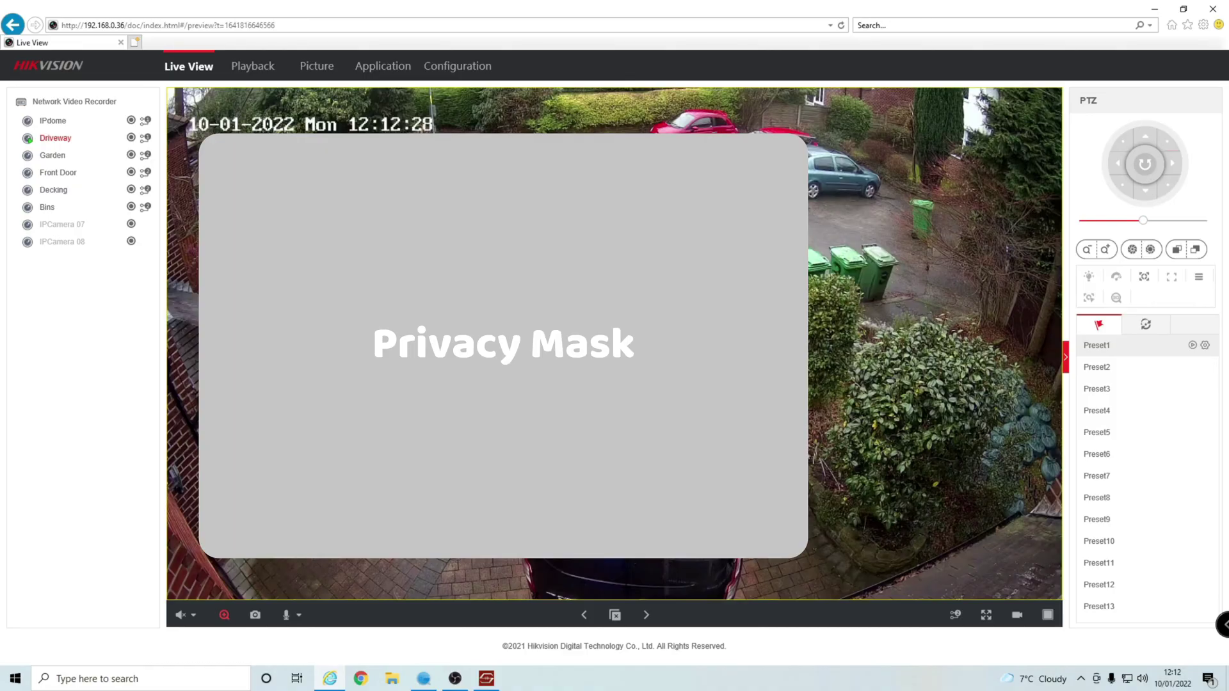
{"action": "left_click", "coordinate": [274, 73]}
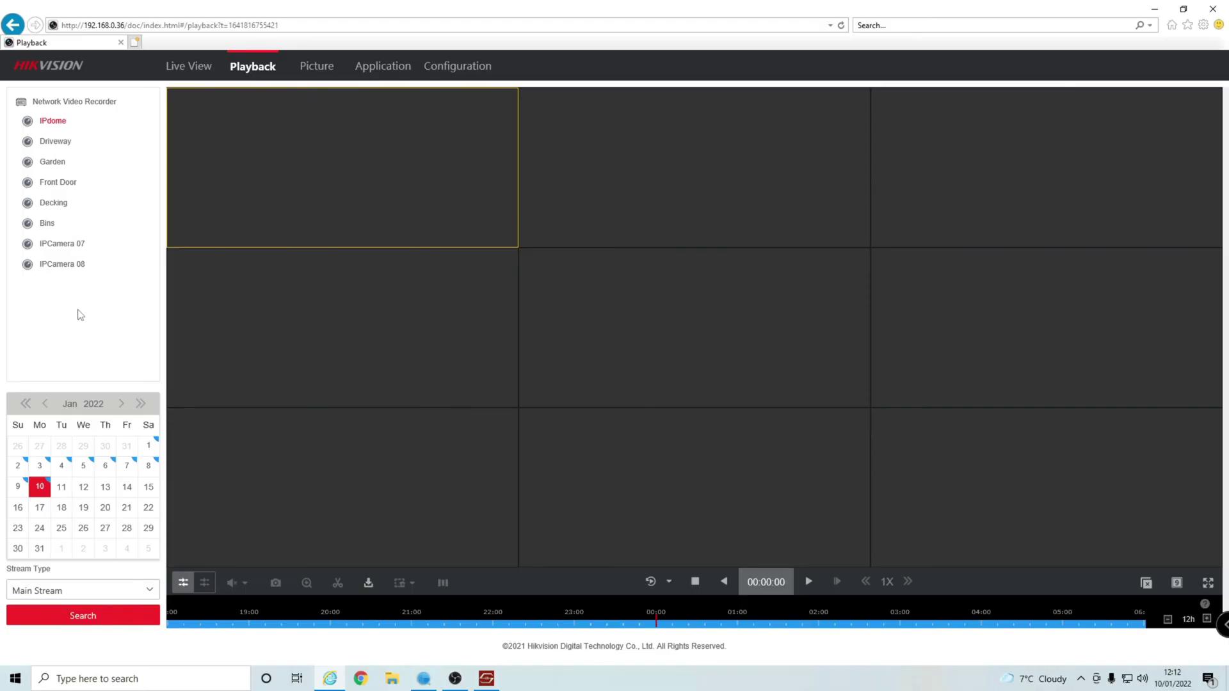
Select the Garden camera and 25 December 2021 in the Playback calendar, then search recordings.
{"action": "left_click", "coordinate": [58, 165]}
{"action": "left_click", "coordinate": [45, 404]}
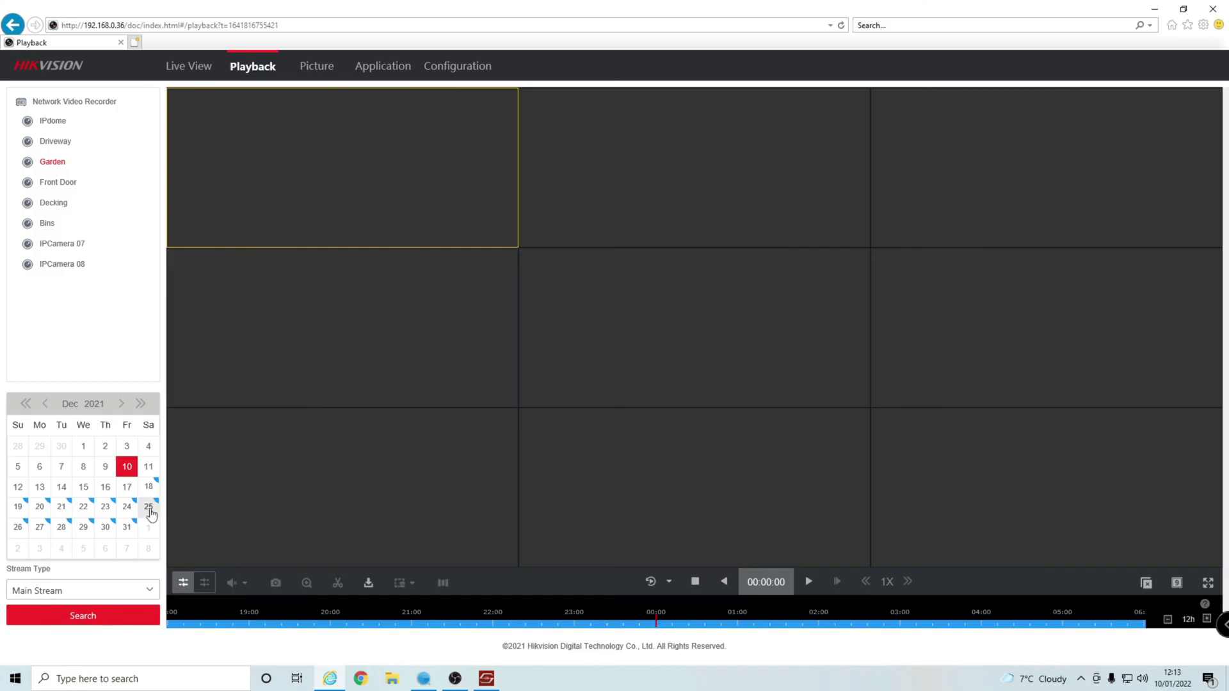
{"action": "left_click", "coordinate": [151, 514]}
{"action": "left_click", "coordinate": [150, 509]}
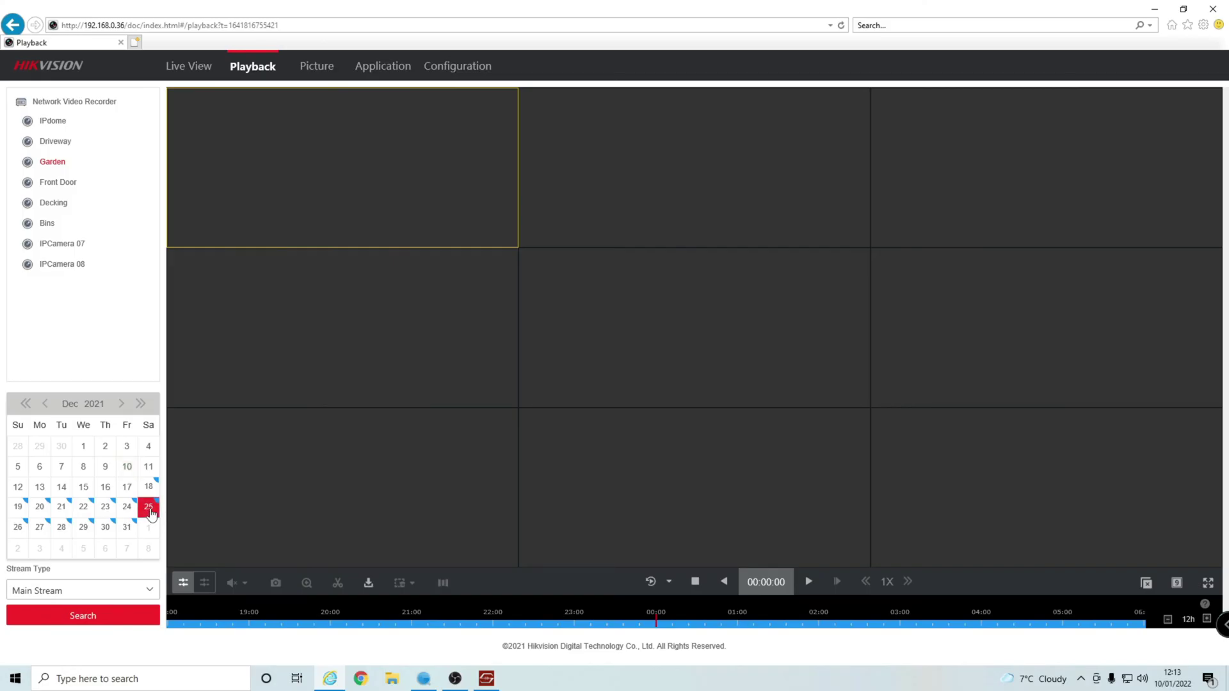
{"action": "left_click", "coordinate": [99, 623]}
Play the Garden recording in a single 1x1 playback window.
{"action": "left_click", "coordinate": [809, 583]}
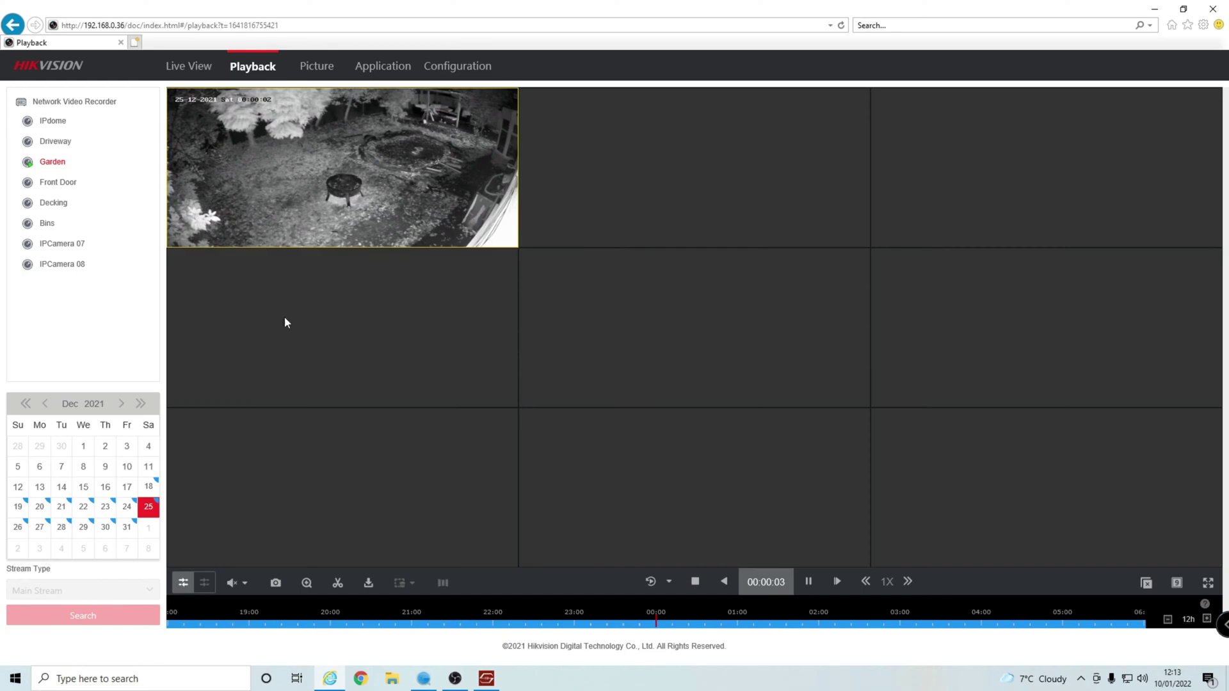
{"action": "left_click", "coordinate": [1175, 584]}
{"action": "left_click", "coordinate": [1161, 611]}
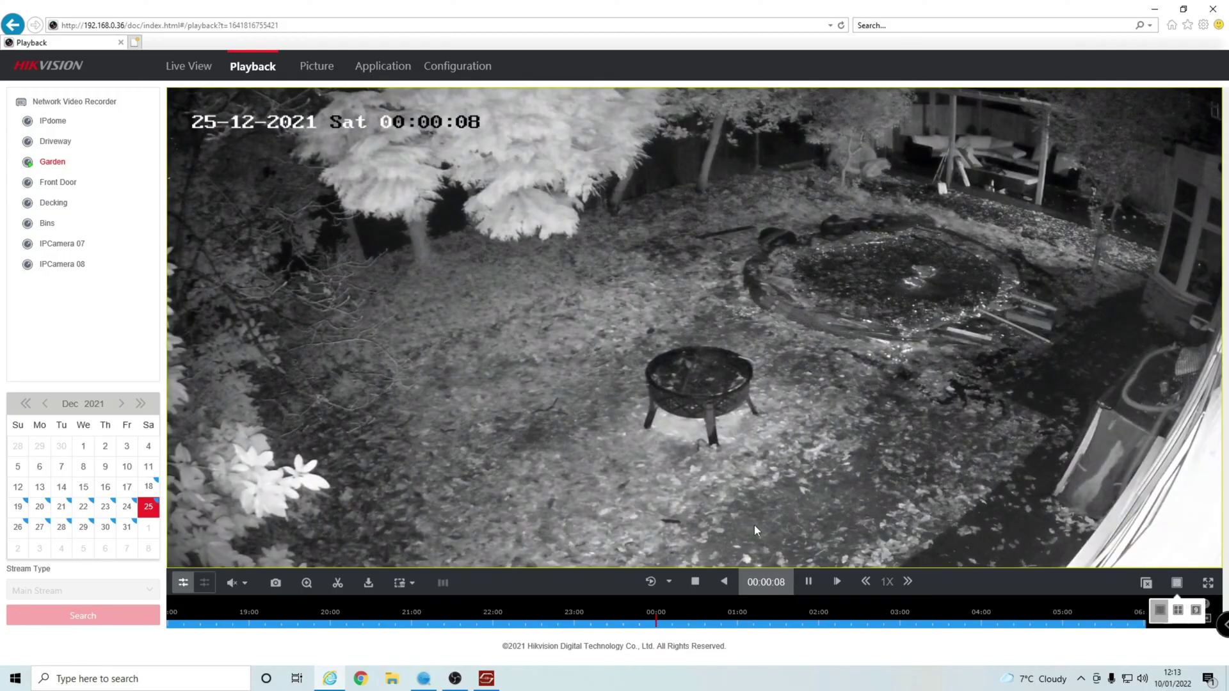
Try playback speeds from 4X down to quarter speed, return to 1X, then start a clip.
{"action": "left_click", "coordinate": [910, 590]}
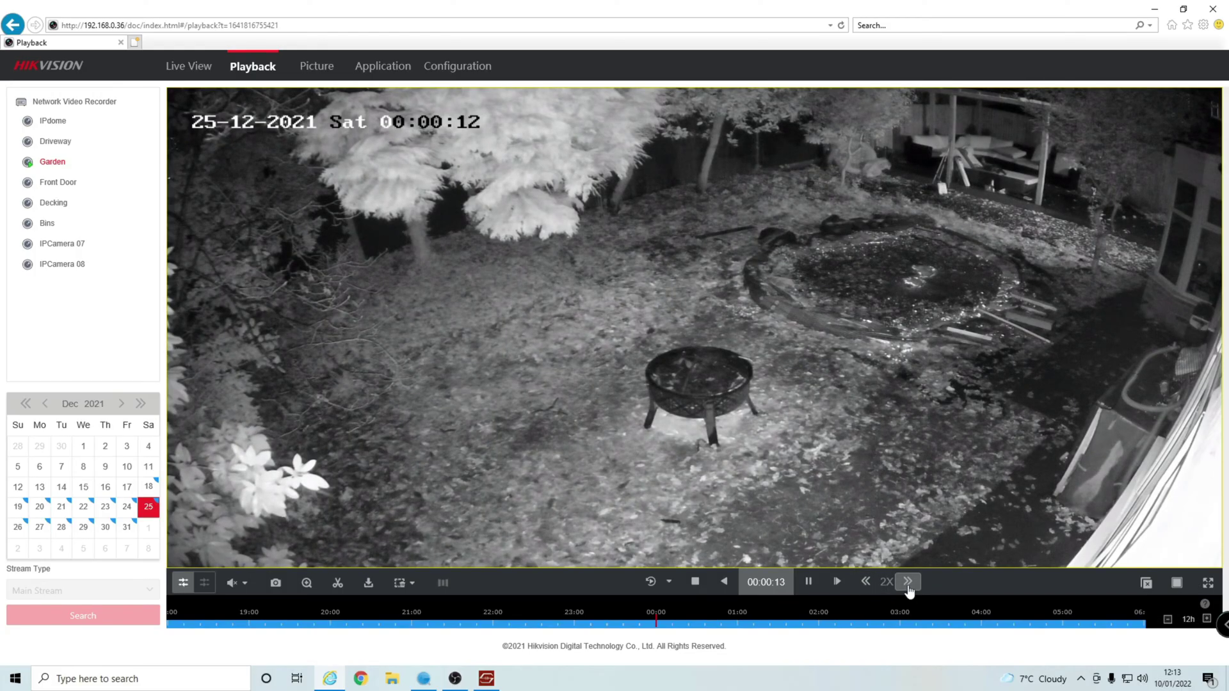
{"action": "left_click", "coordinate": [909, 589]}
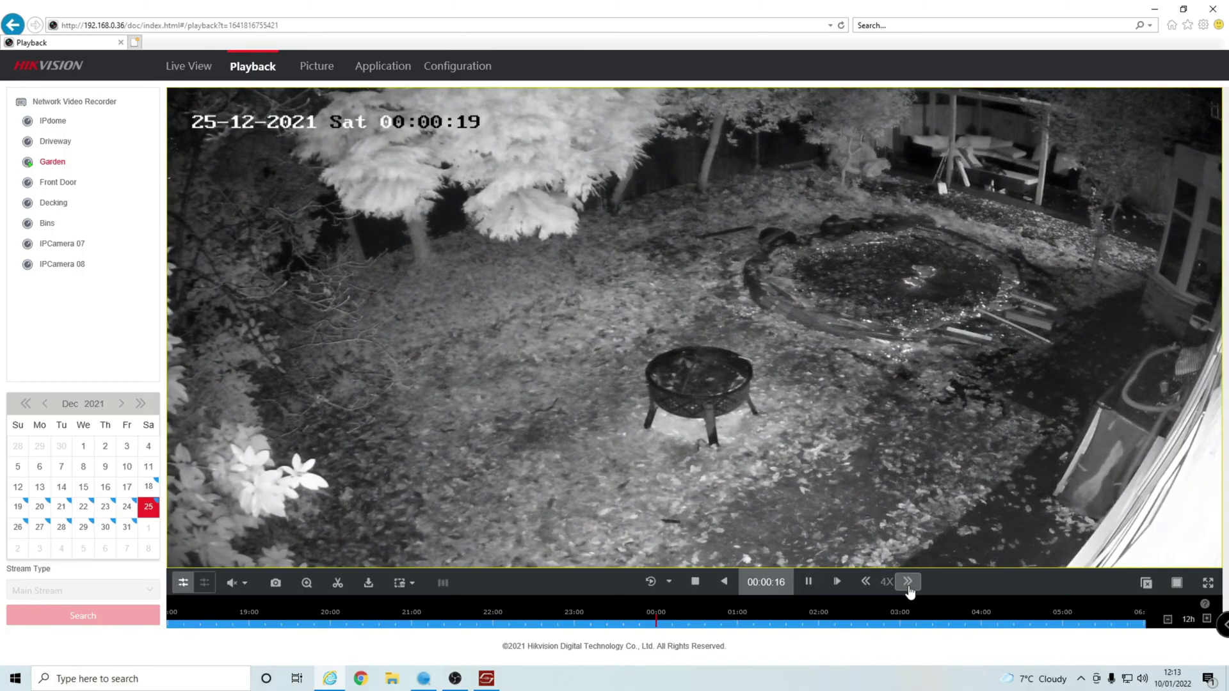
{"action": "left_click", "coordinate": [867, 583]}
{"action": "left_click", "coordinate": [869, 585]}
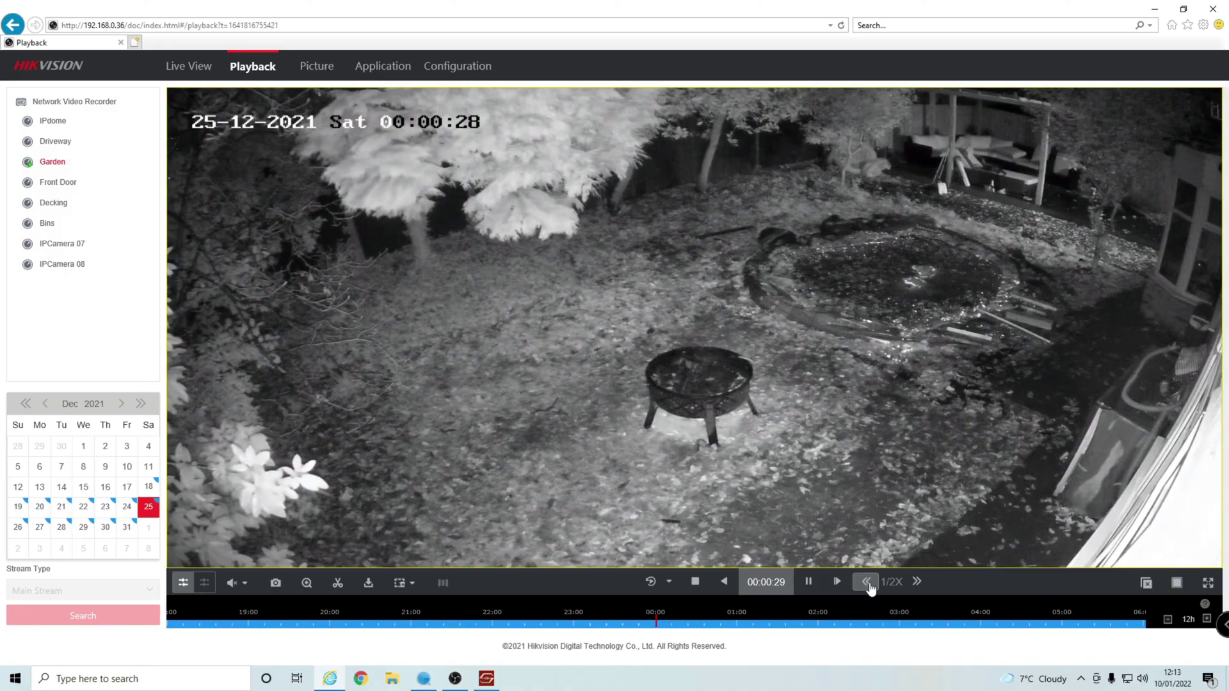
{"action": "left_click", "coordinate": [867, 584]}
{"action": "left_click", "coordinate": [867, 583]}
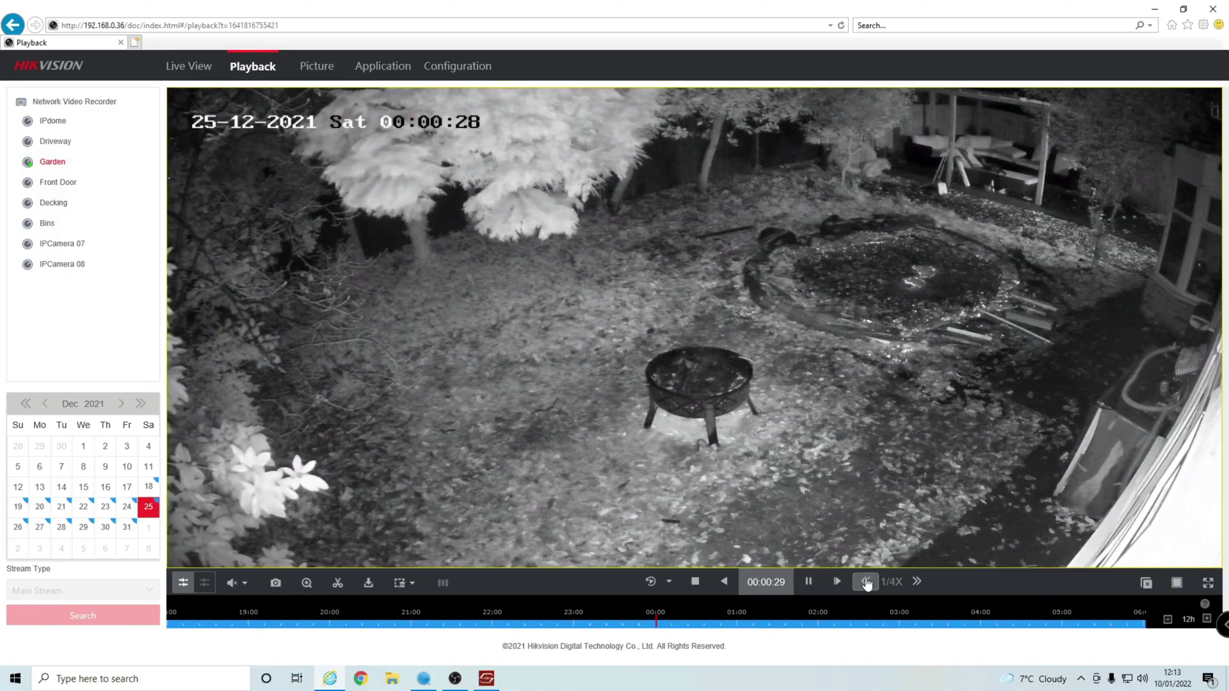
{"action": "left_click", "coordinate": [915, 581]}
{"action": "left_click", "coordinate": [914, 580]}
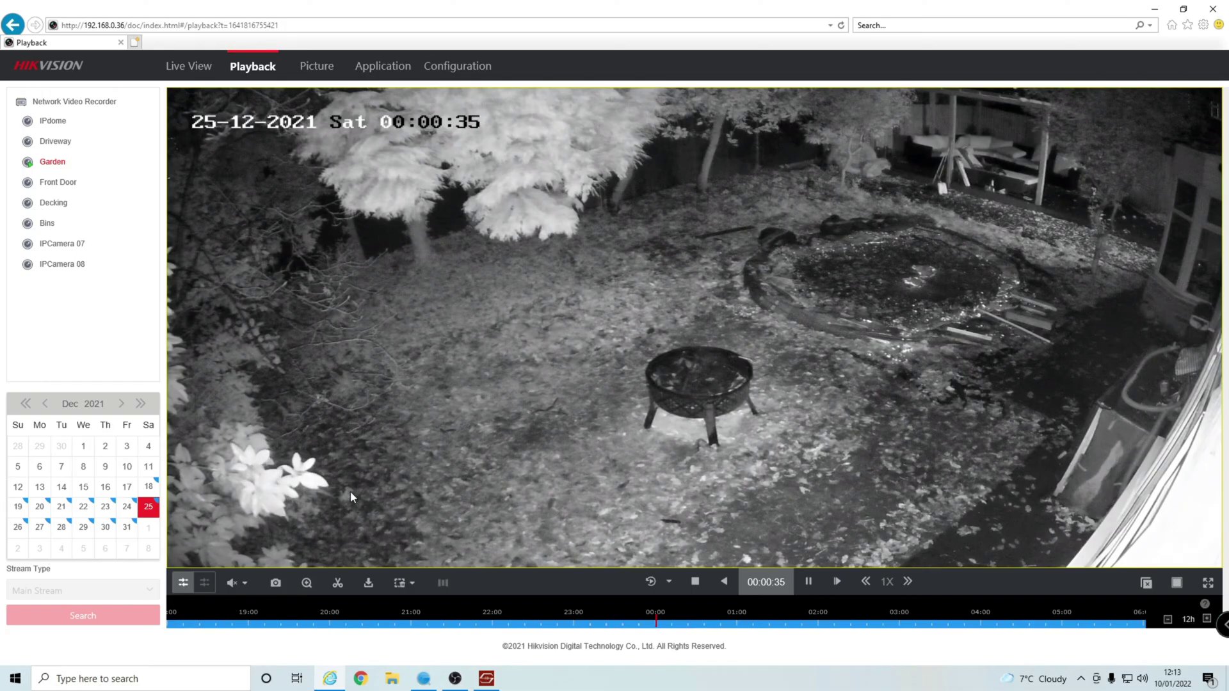
{"action": "left_click", "coordinate": [338, 583]}
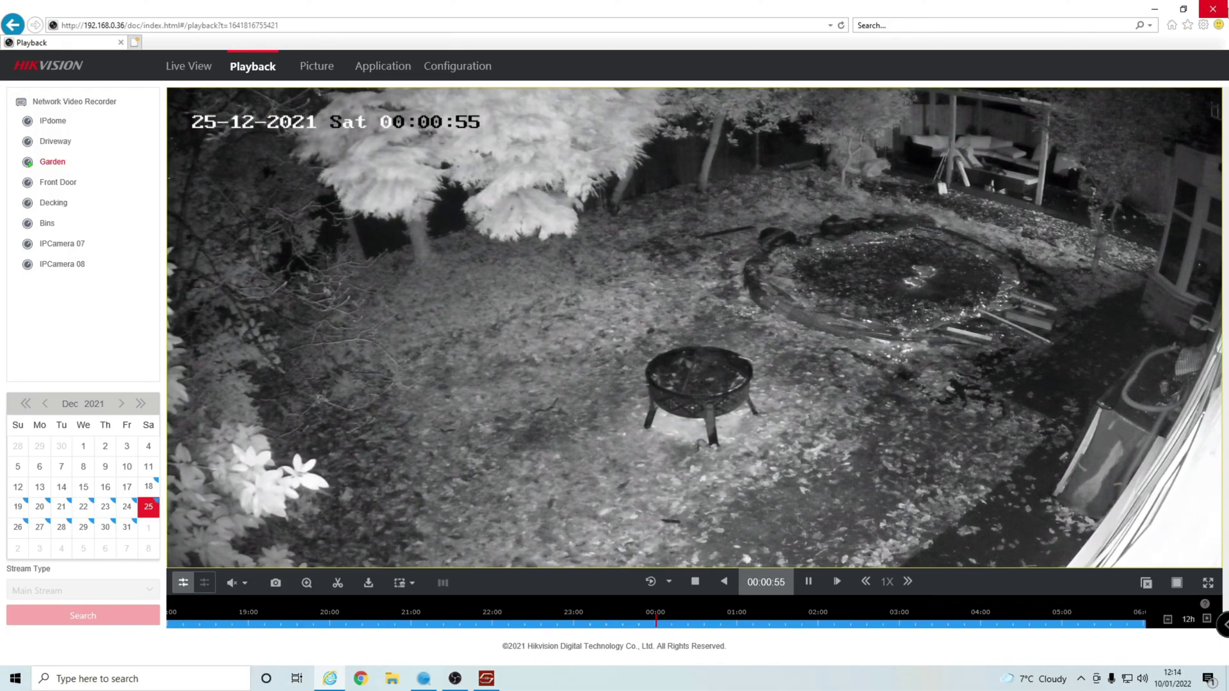
Close Internet Explorer after the failed clip, leaving the SADP tool in front.
{"action": "left_click", "coordinate": [1224, 9]}
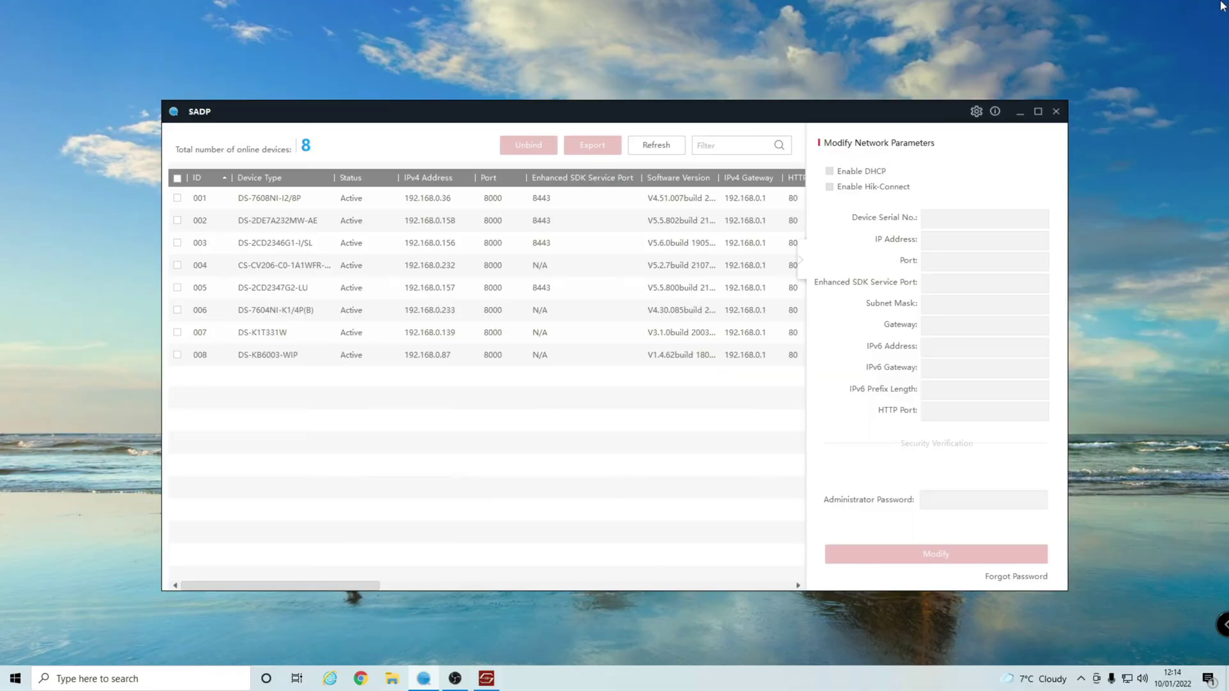
Search for 'intern' and run Internet Explorer as administrator to reach the Hikvision login page.
{"action": "left_click", "coordinate": [123, 678]}
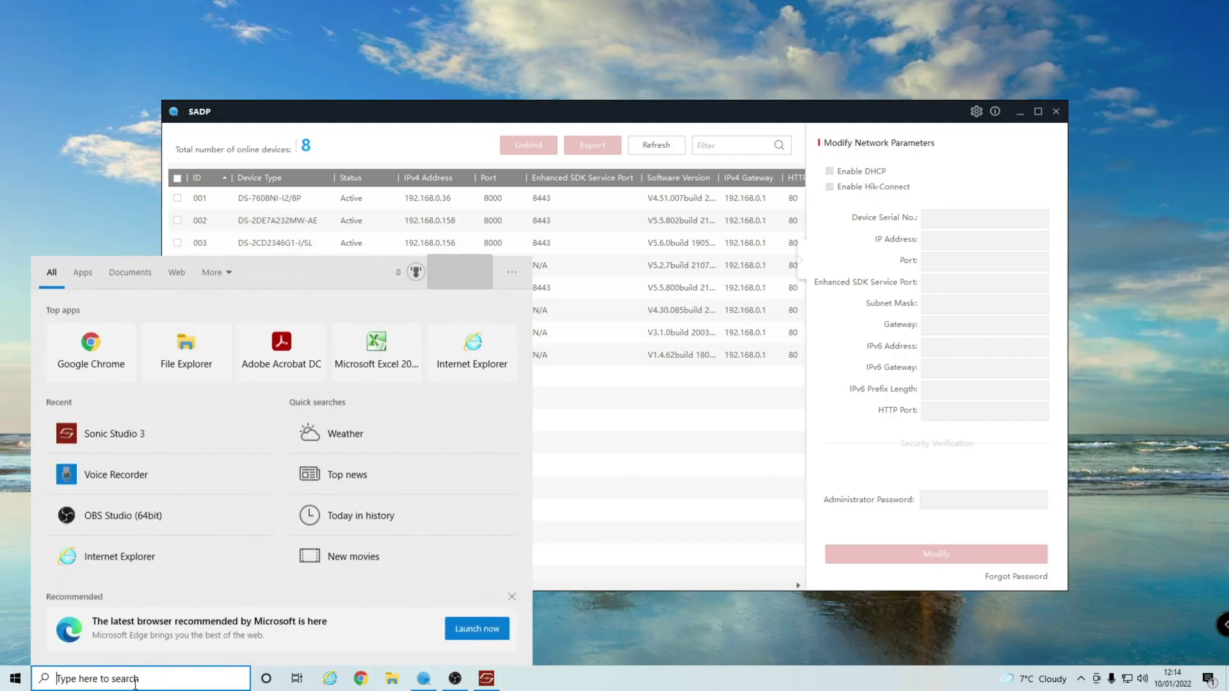
{"action": "type", "text": "intern"}
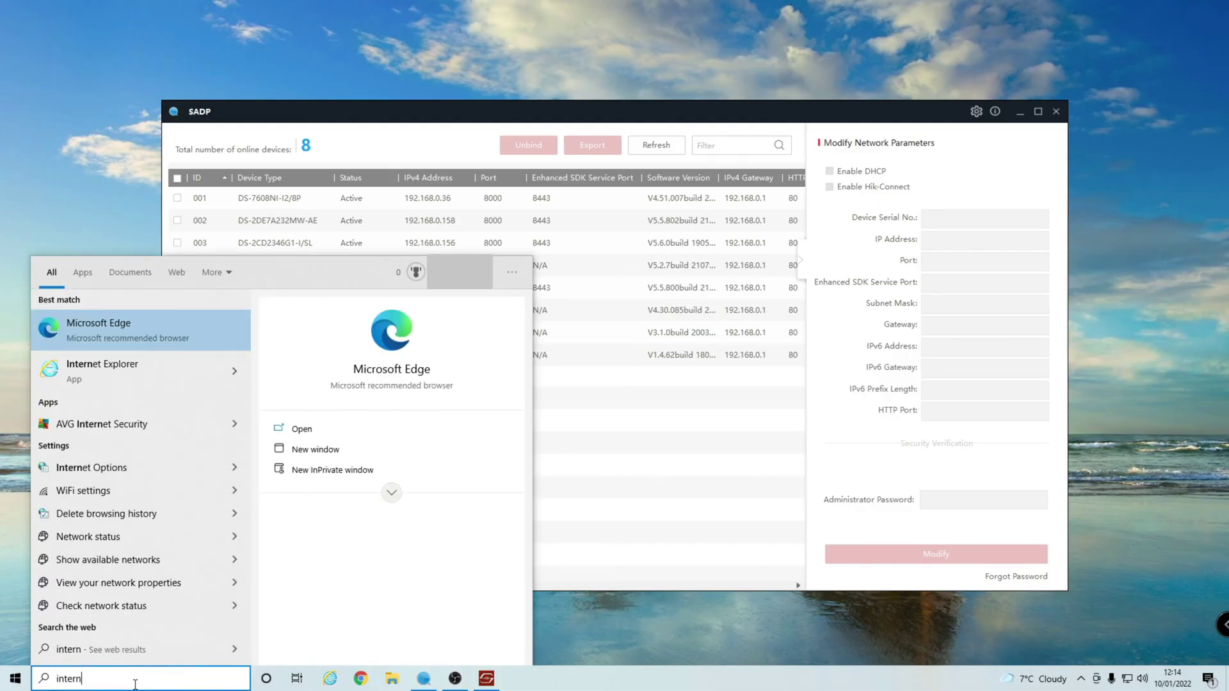
{"action": "right_click", "coordinate": [97, 370]}
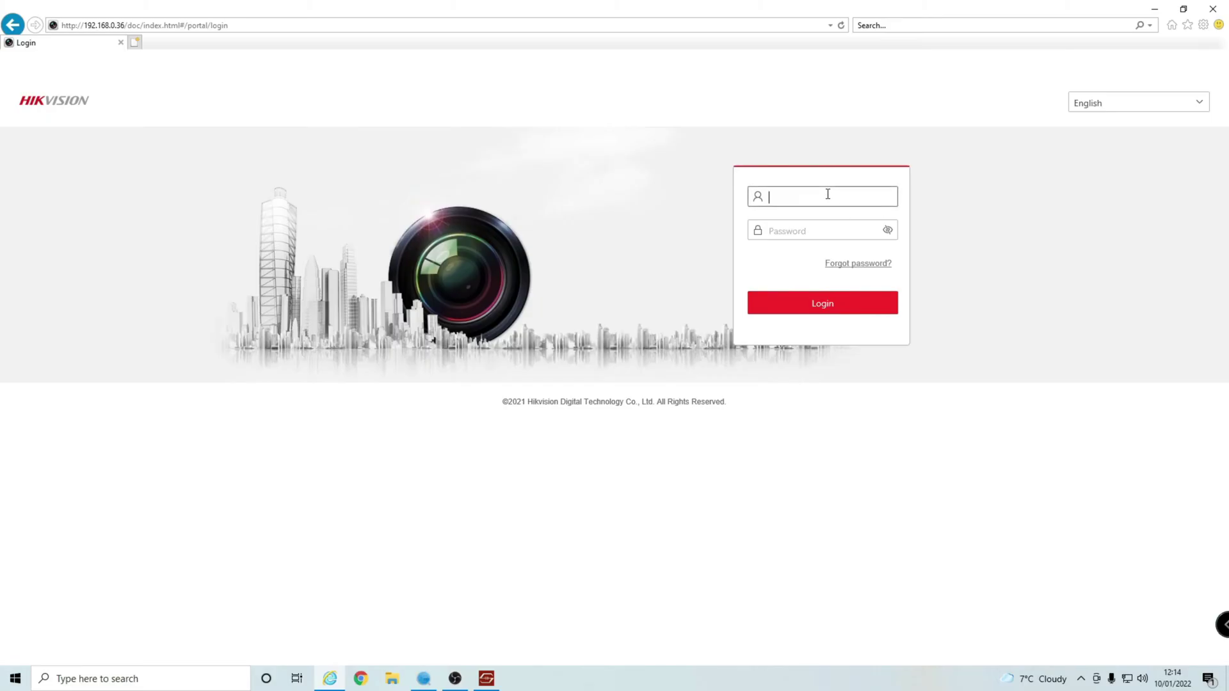
Sign in with user name 'admin' and the account password to load Live View.
{"action": "type", "text": "admin"}
{"action": "key", "text": "Tab"}
{"action": "type", "text": "****"}
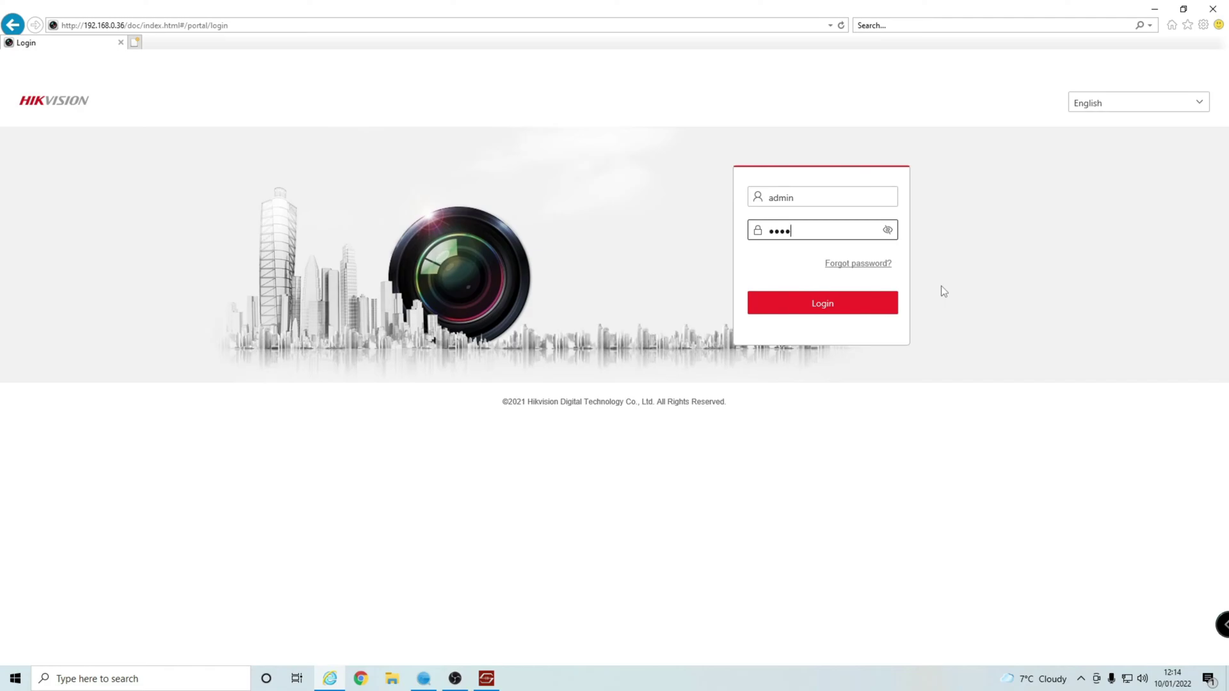
{"action": "type", "text": "***********"}
{"action": "key", "text": "Return"}
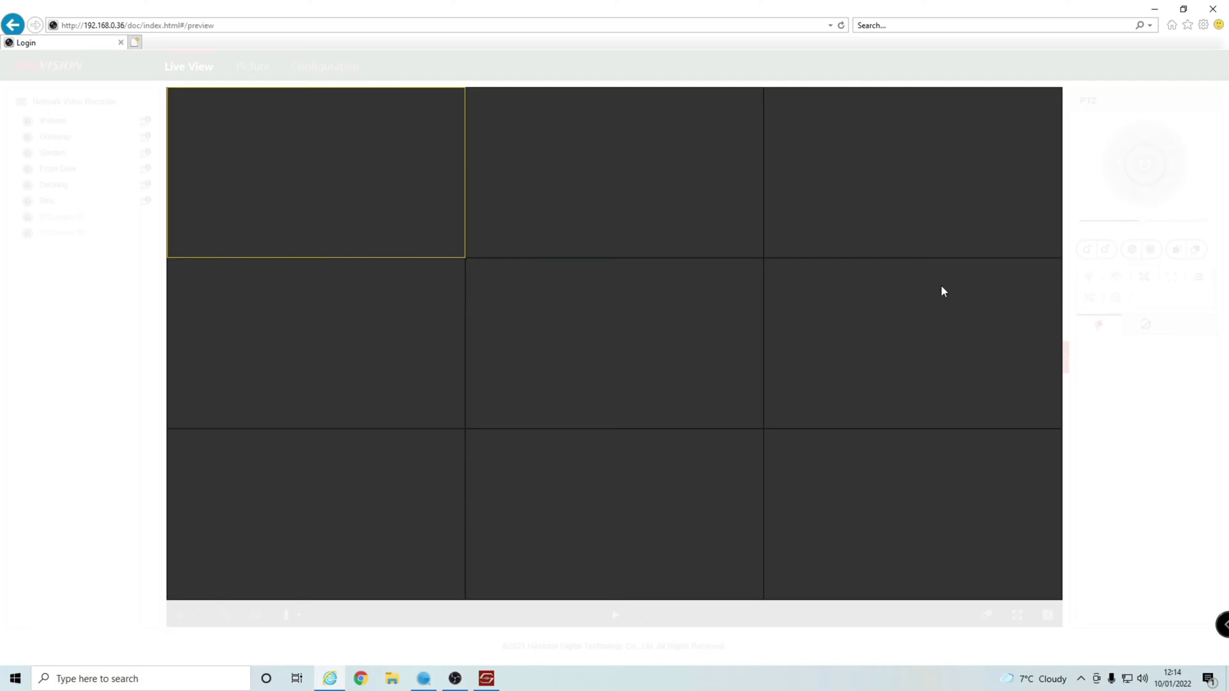
Search the Garden camera's recordings for 6 January 2022 on the Playback page.
{"action": "left_click", "coordinate": [254, 69]}
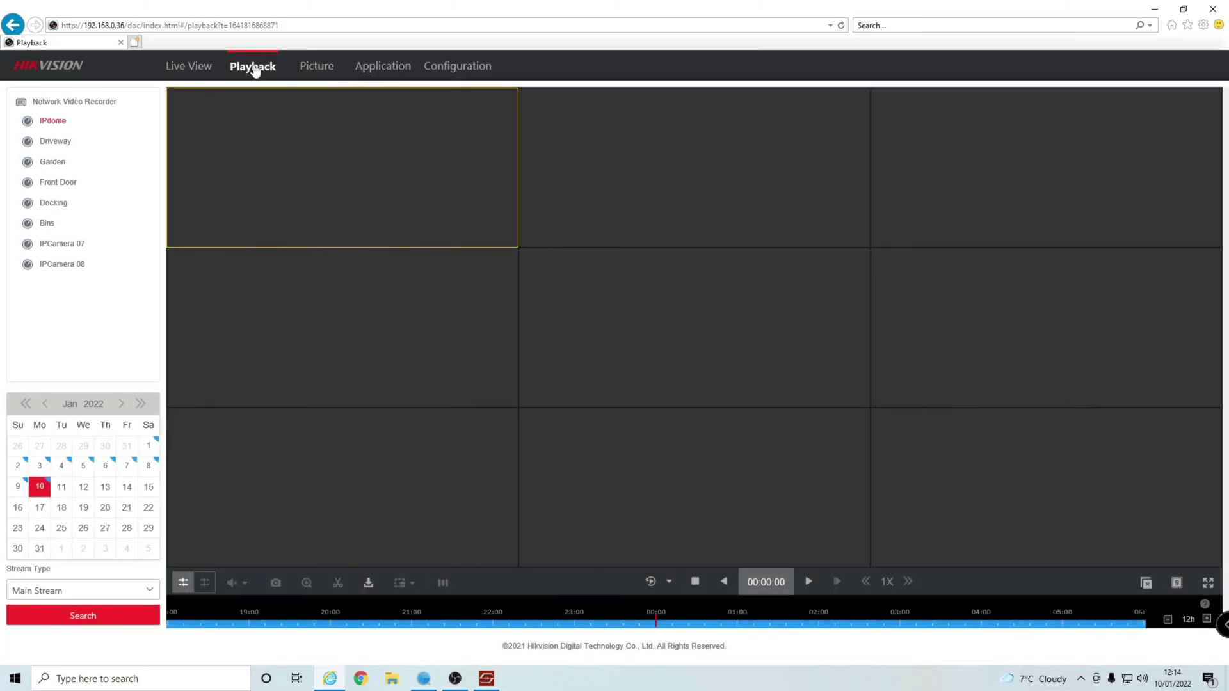
{"action": "left_click", "coordinate": [27, 165]}
{"action": "left_click", "coordinate": [105, 466]}
{"action": "left_click", "coordinate": [130, 621]}
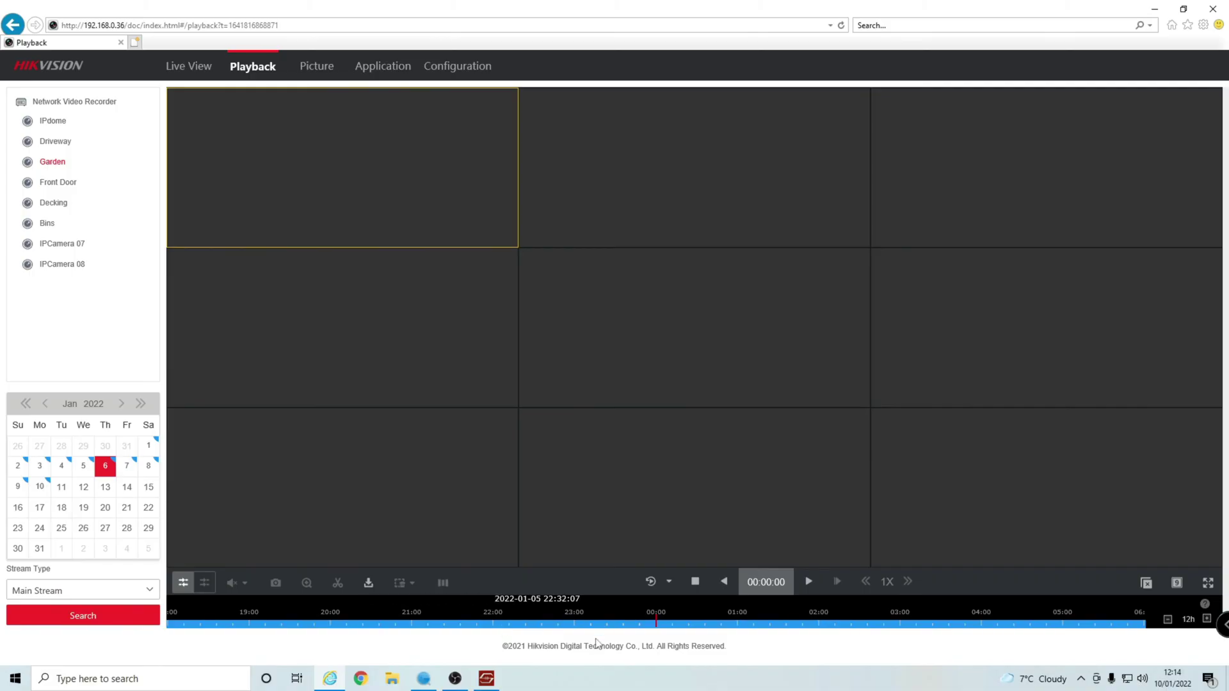
Play the Garden recording in a single 1x1 window, opening and dismissing the go-to-time entry.
{"action": "left_click", "coordinate": [809, 584]}
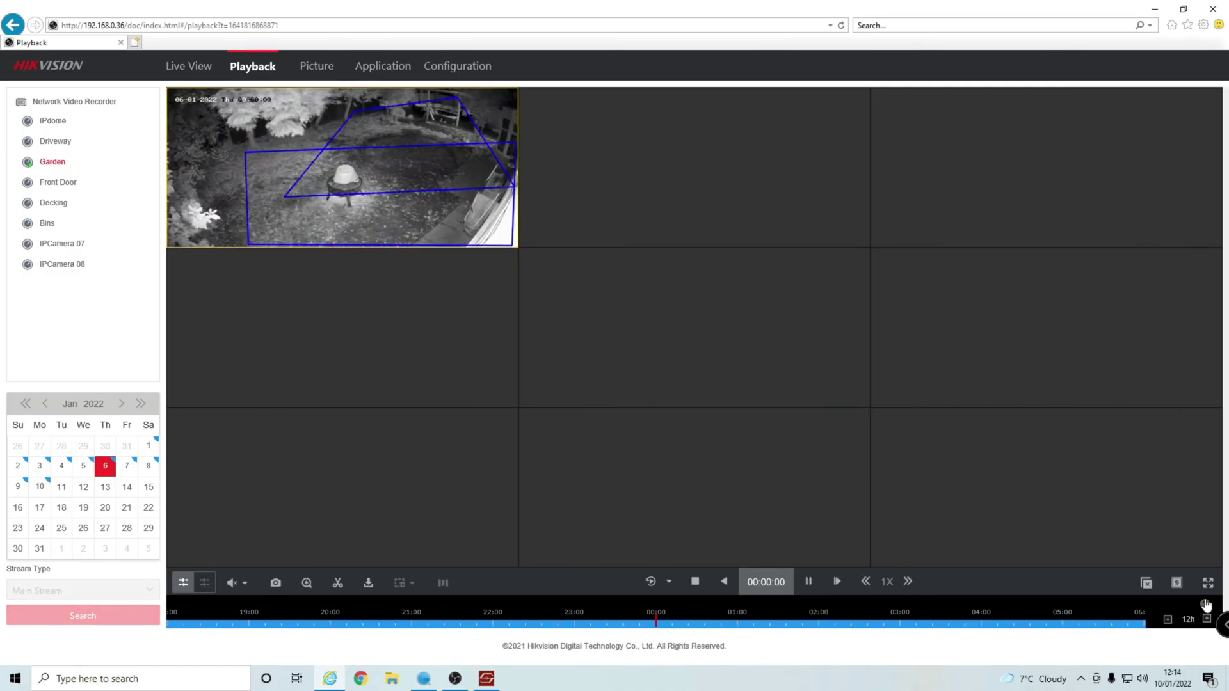
{"action": "mouse_move", "coordinate": [1177, 583]}
{"action": "left_click", "coordinate": [1160, 613]}
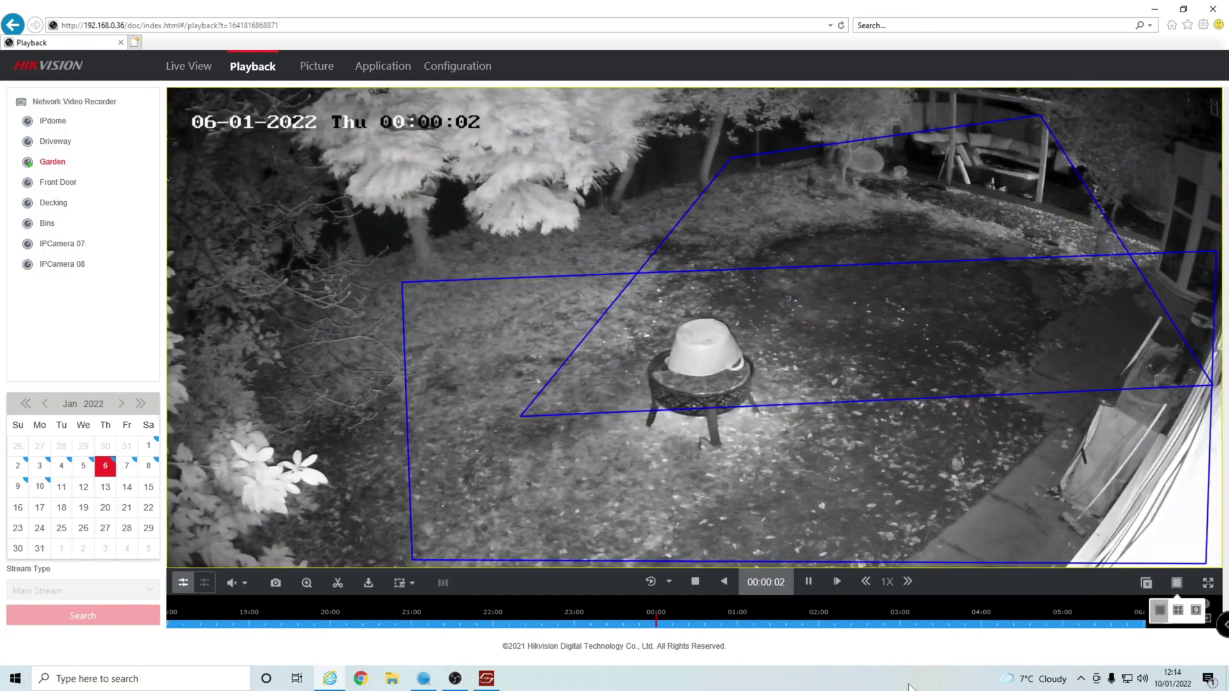
{"action": "left_click", "coordinate": [776, 589]}
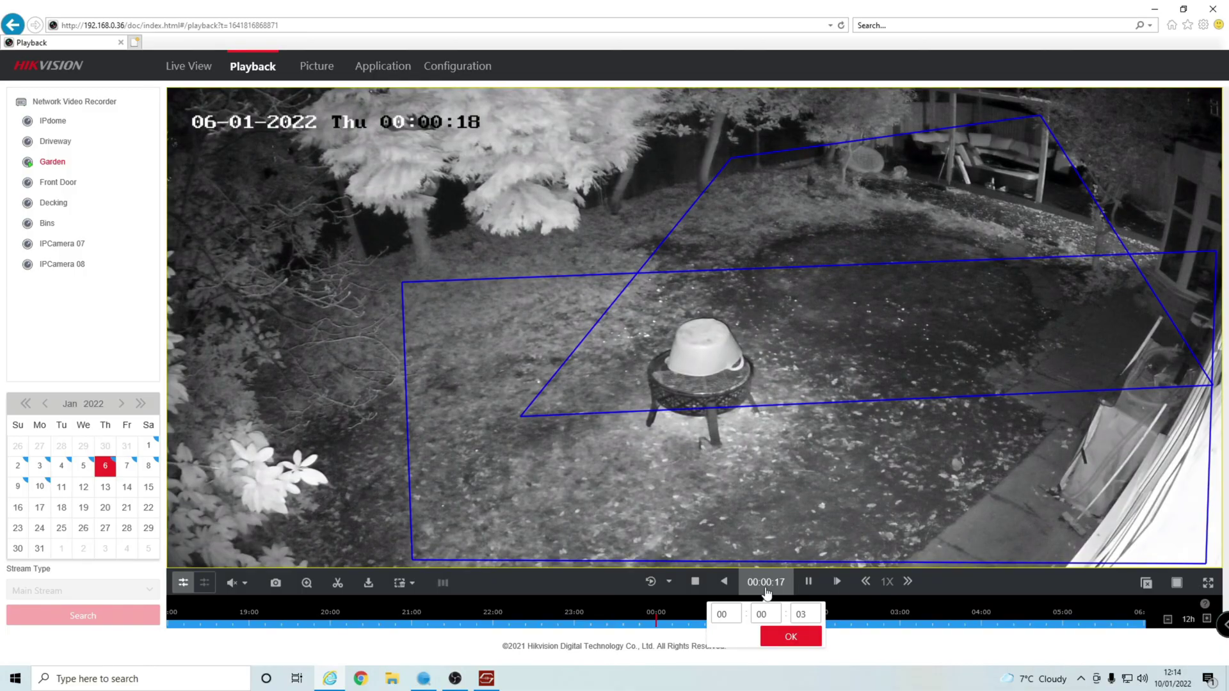
{"action": "left_click", "coordinate": [767, 593]}
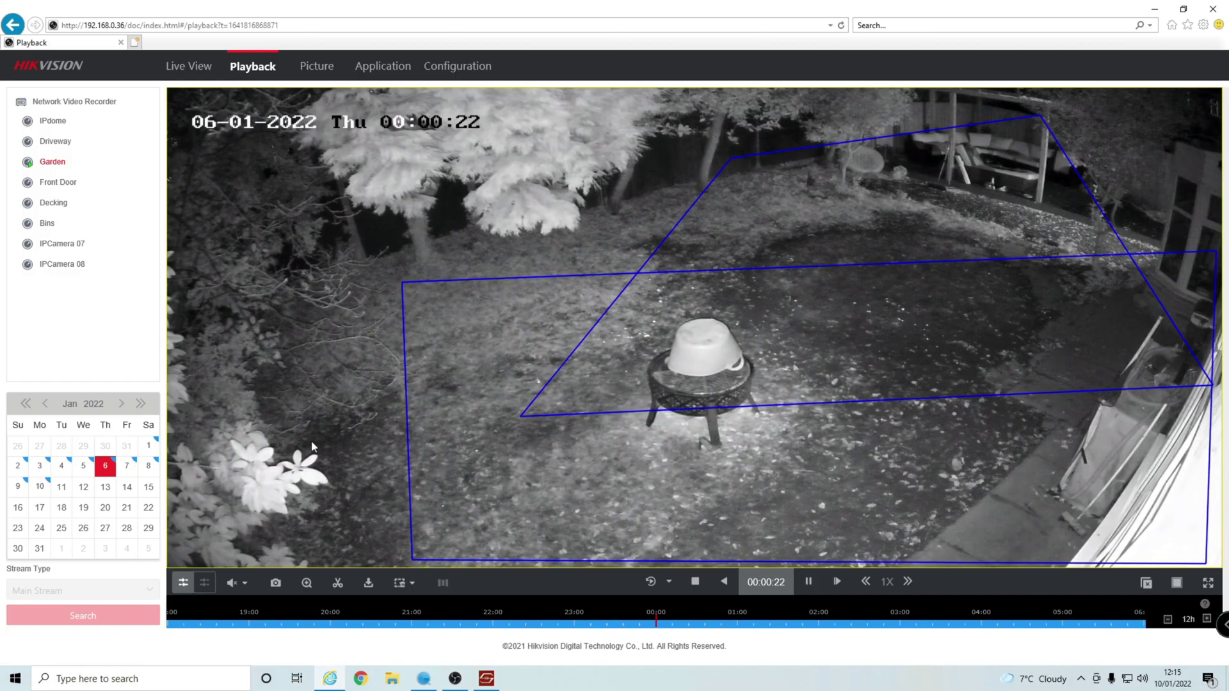
Start and stop the scissors clip on the Garden playback until 'Clip succeeded' appears.
{"action": "left_click", "coordinate": [338, 584]}
{"action": "left_click", "coordinate": [345, 587]}
{"action": "left_click", "coordinate": [344, 587]}
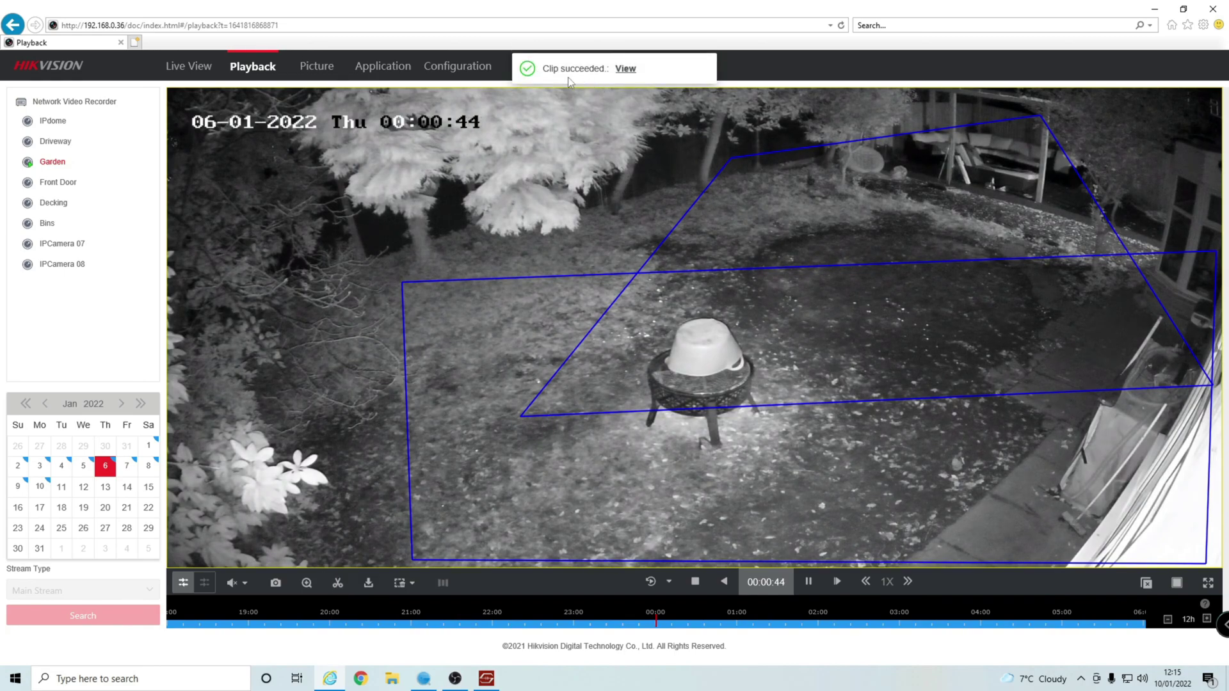
Open the newest clip _03_20220110121504345.mp4 from the PlaybackFiles 2022-01-10 folder in VLC media player.
{"action": "left_click", "coordinate": [633, 76]}
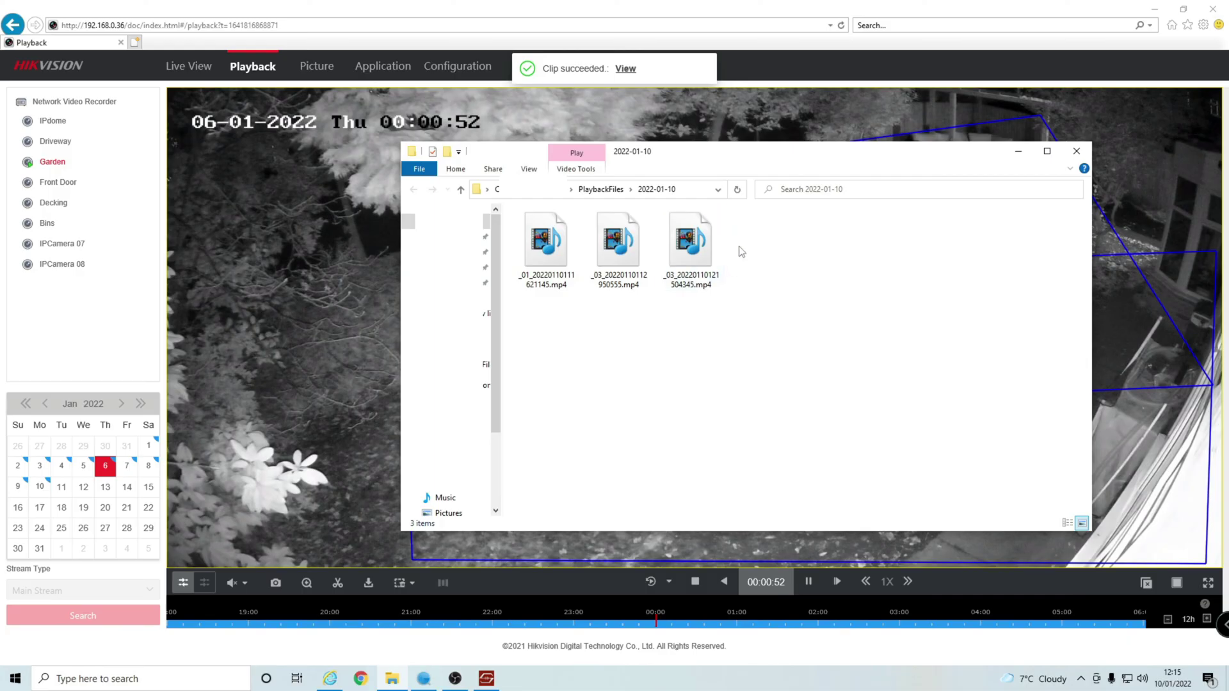
{"action": "left_click", "coordinate": [706, 271]}
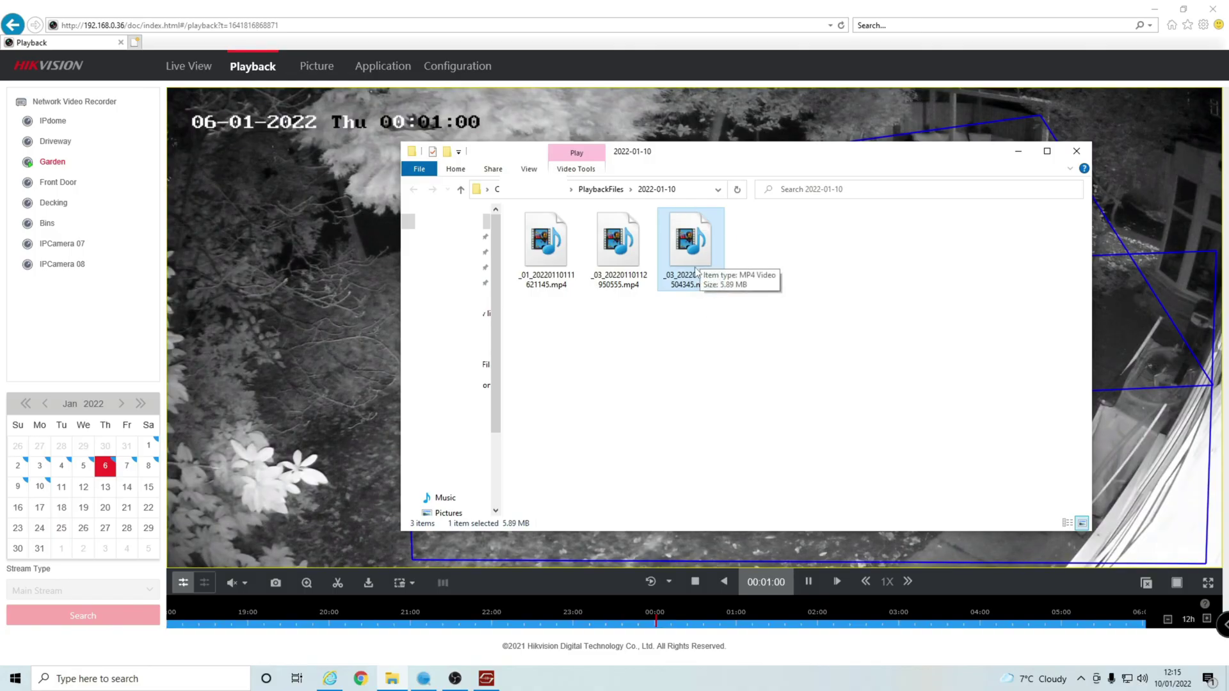
{"action": "right_click", "coordinate": [691, 242]}
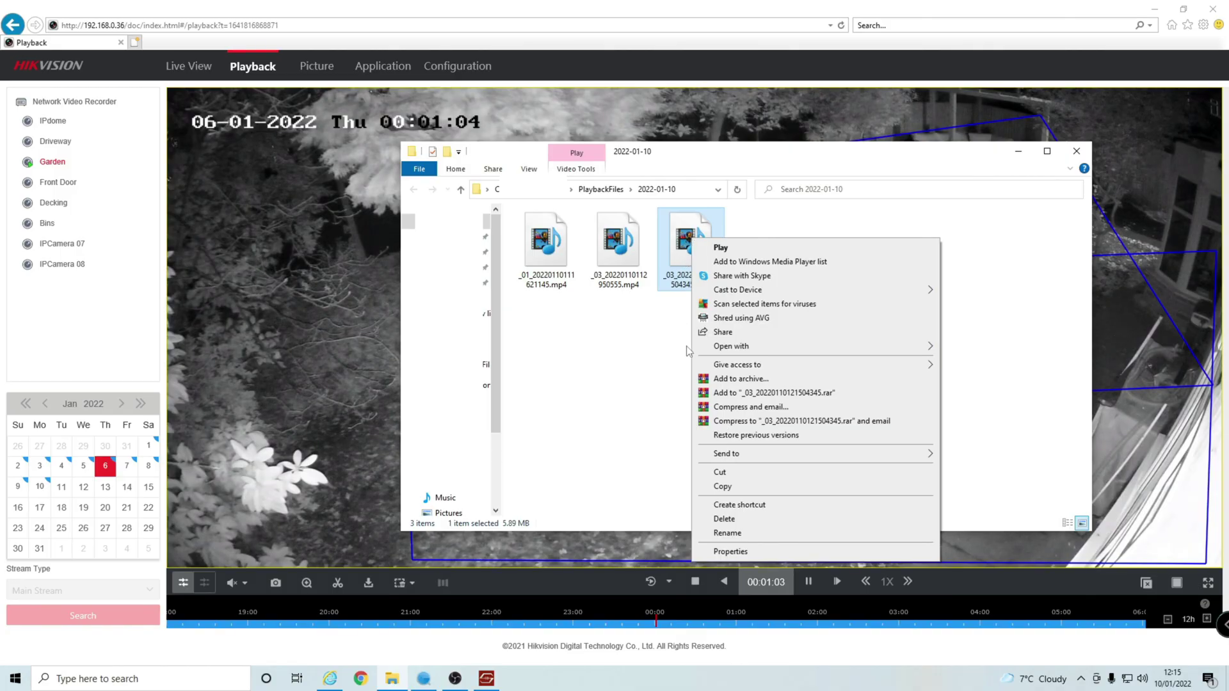
{"action": "mouse_move", "coordinate": [727, 347]}
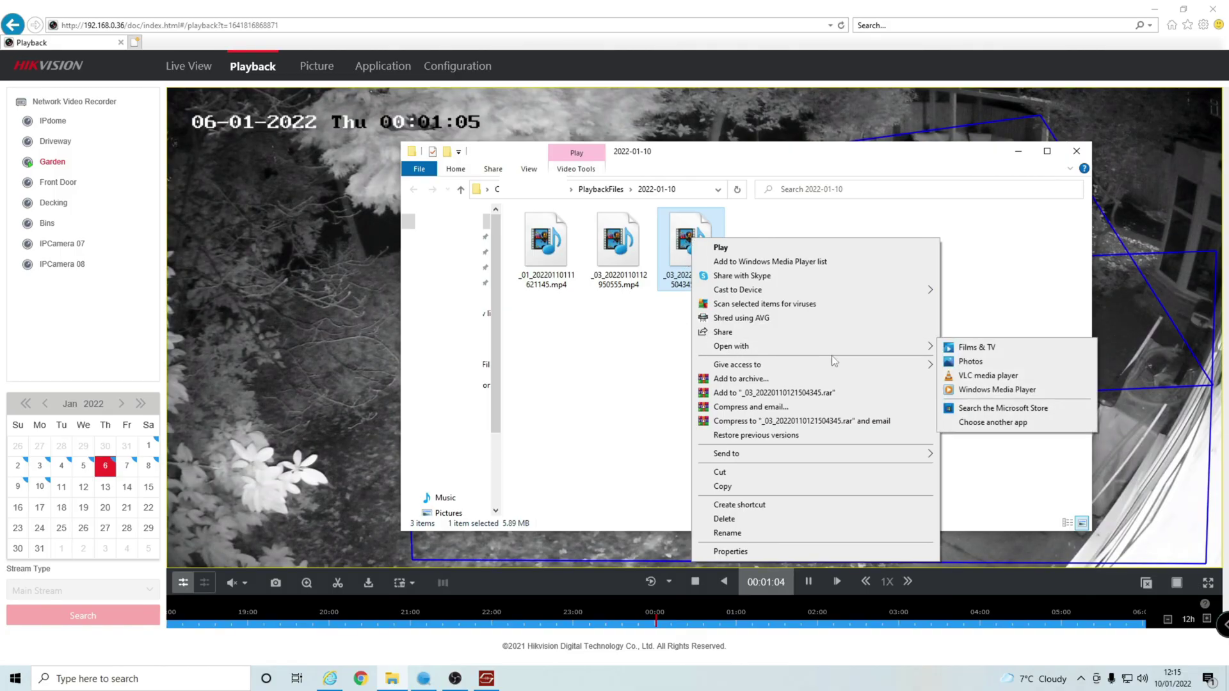
{"action": "left_click", "coordinate": [1001, 377]}
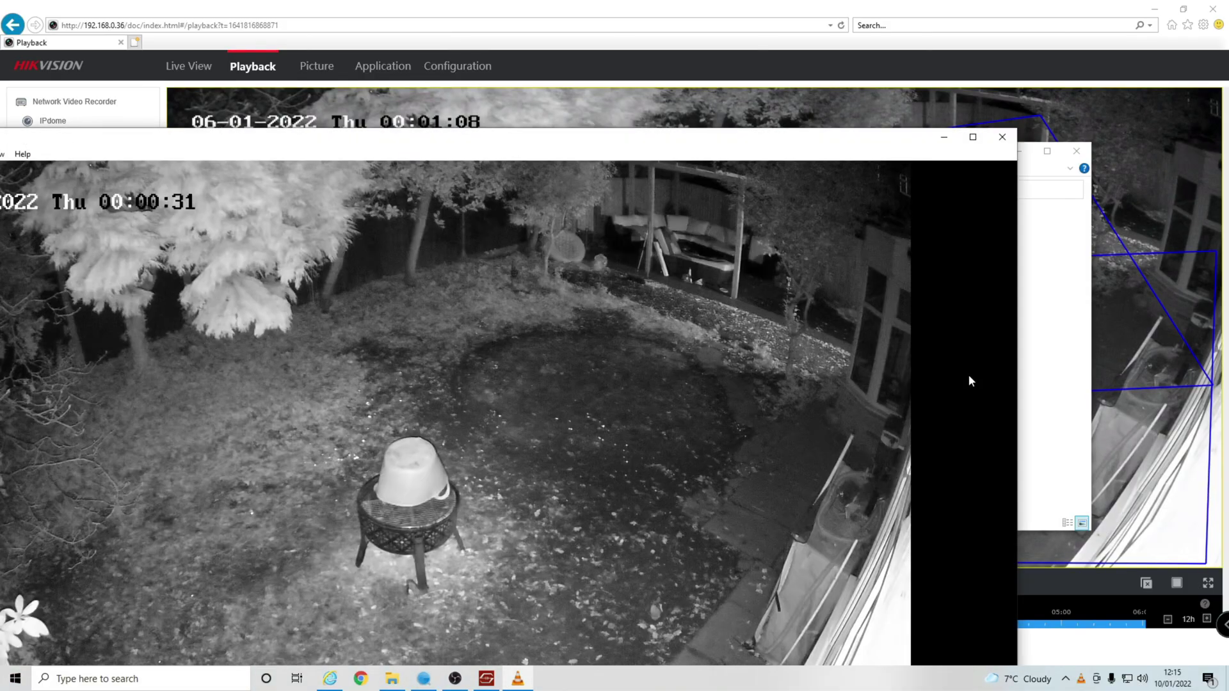
Move the VLC window playing the Garden clip to the top of the screen.
{"action": "left_click_drag", "start_coordinate": [685, 143], "coordinate": [913, 25]}
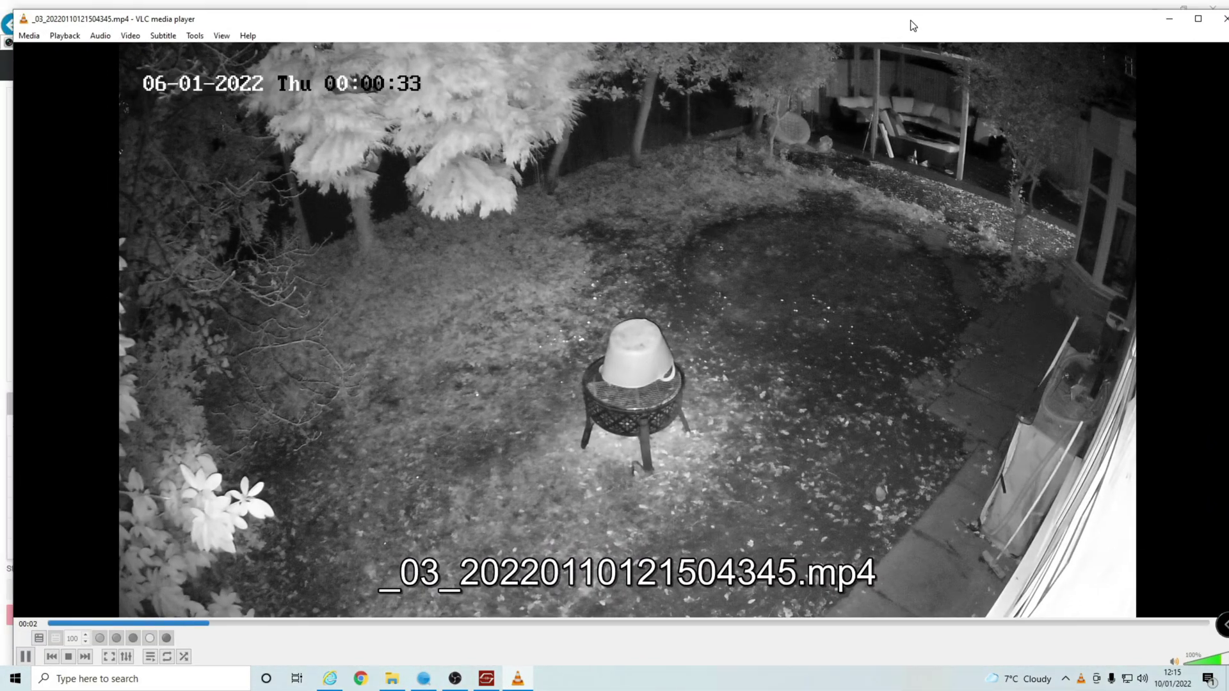